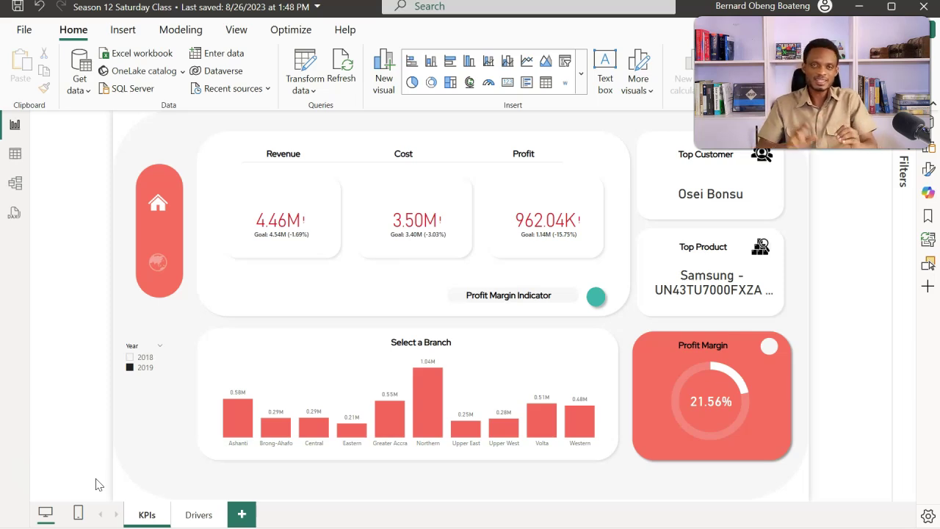
View the finished report's Drivers page, drilling through to it from the Ashanti column on the KPIs page, and go back
click(198, 516)
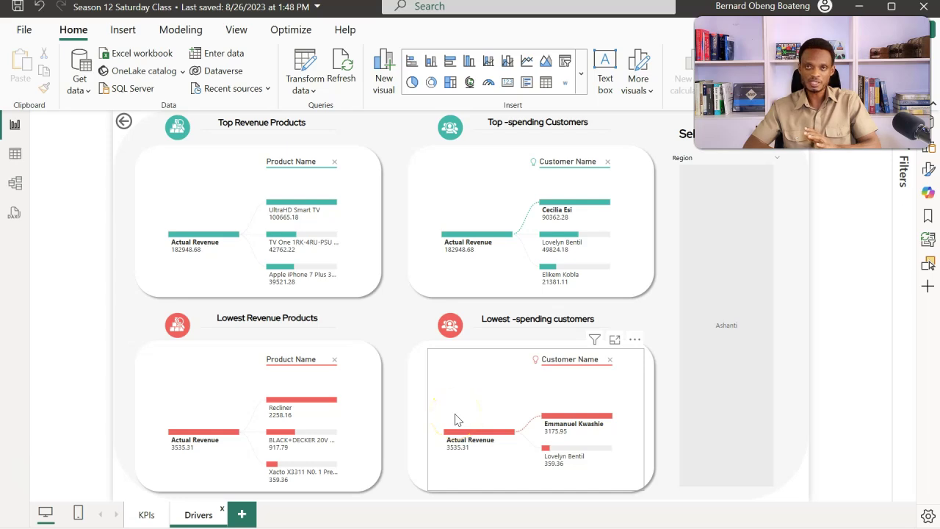
click(148, 516)
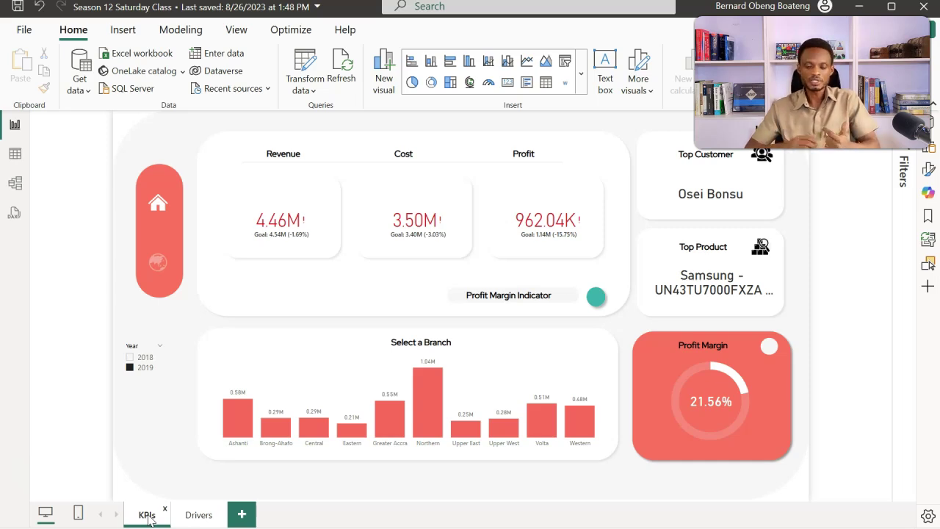
mouse_move(237, 432)
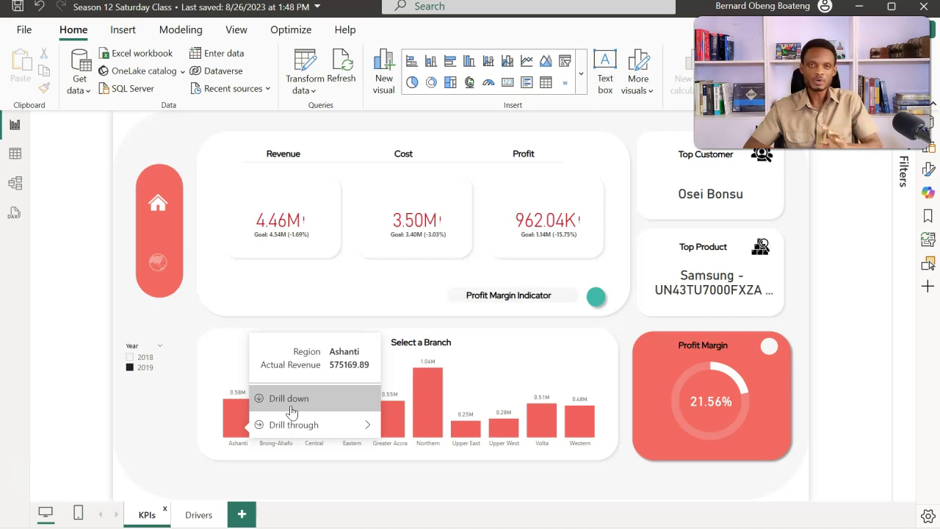
click(288, 431)
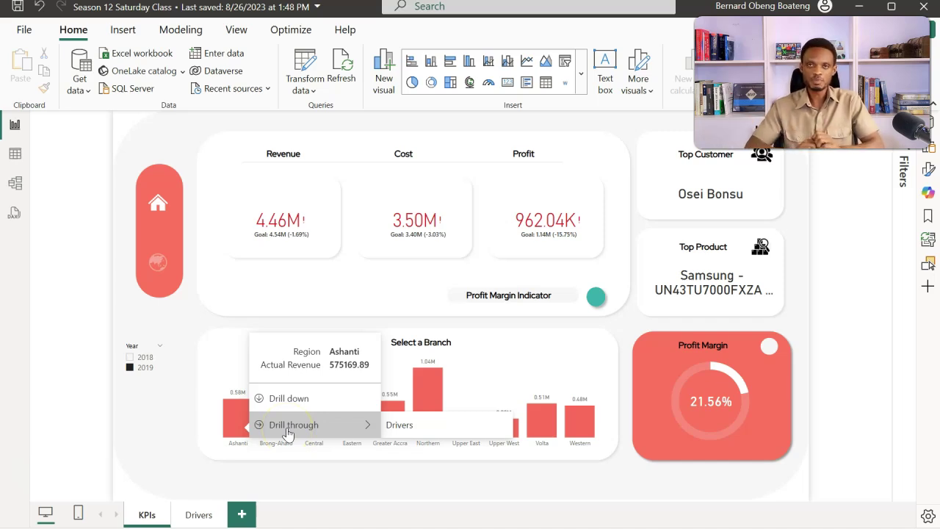
click(411, 432)
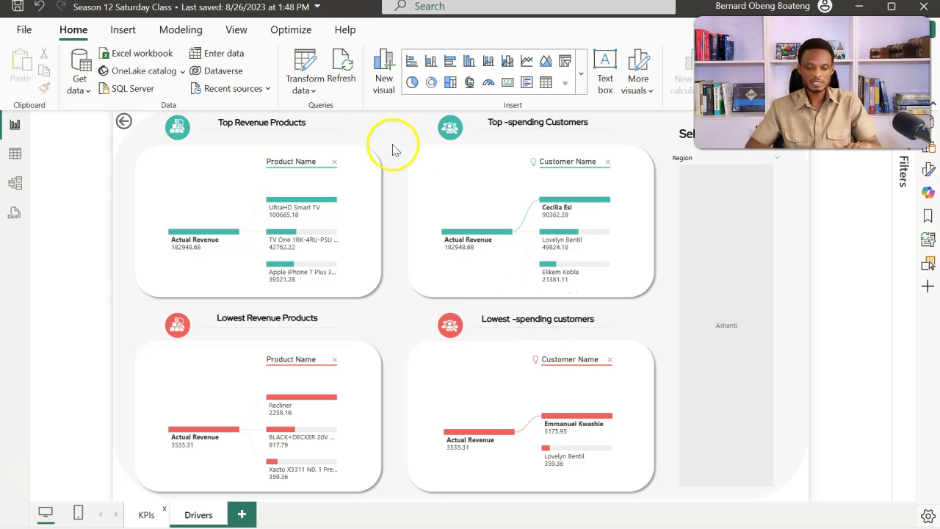
click(124, 122)
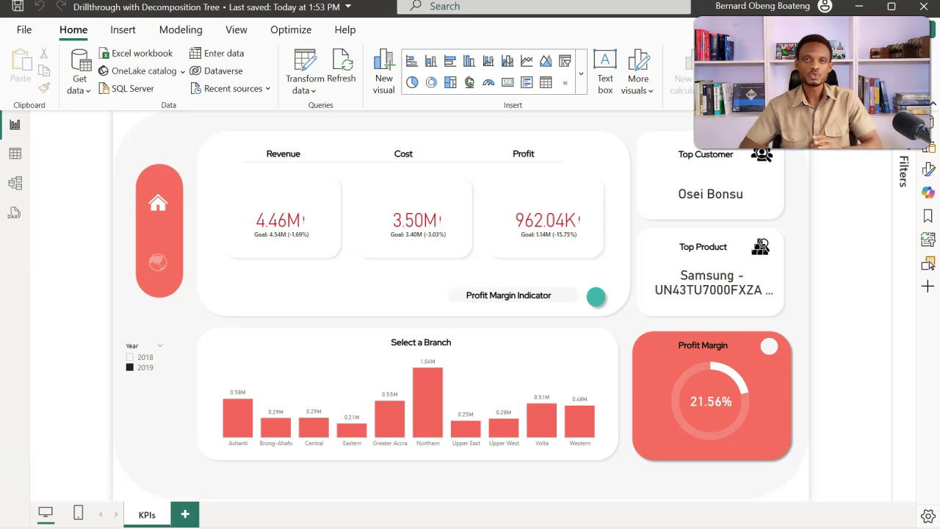
Switch to the Drillthrough with Decomposition Tree report and add a new page named Drivers
key(alt+Tab)
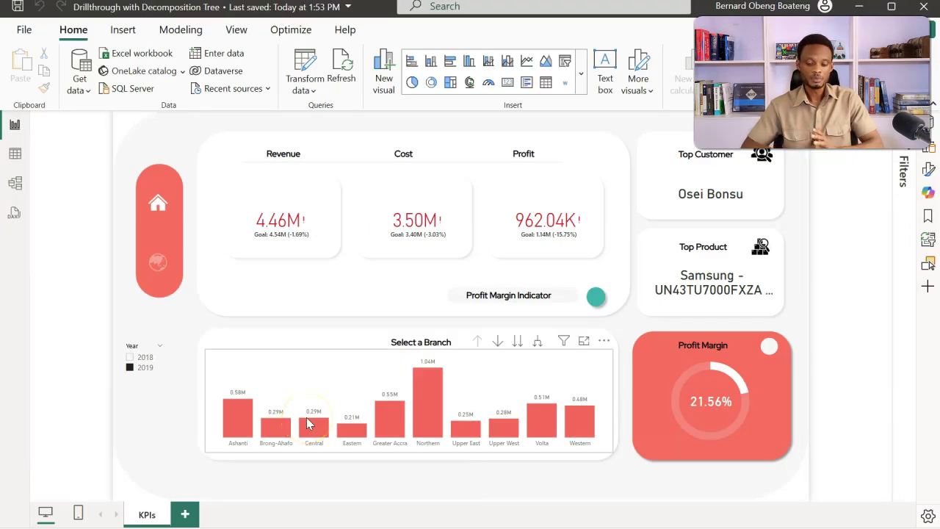
click(185, 516)
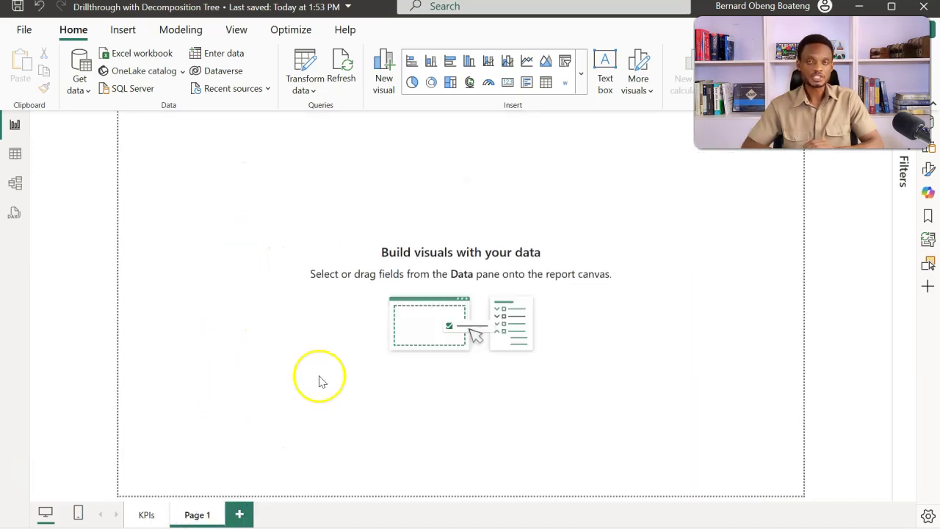
right_click(196, 516)
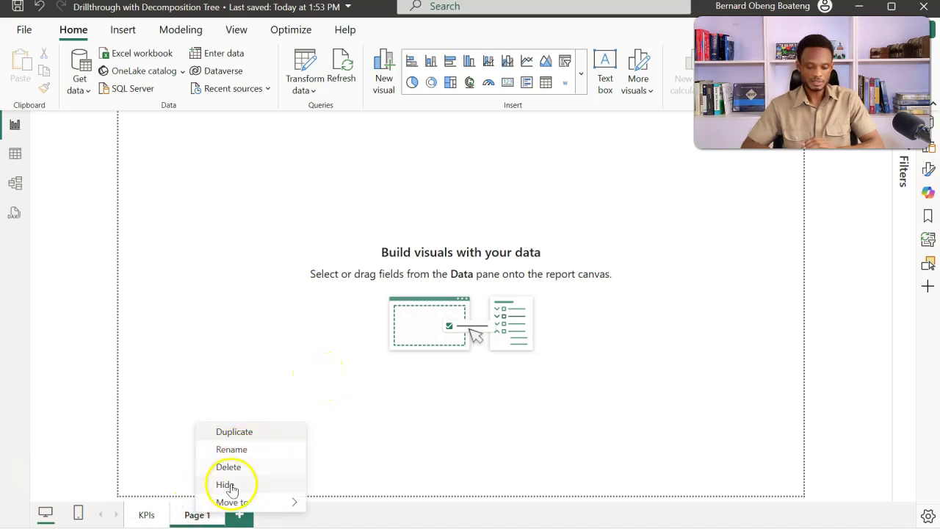
double_click(188, 514)
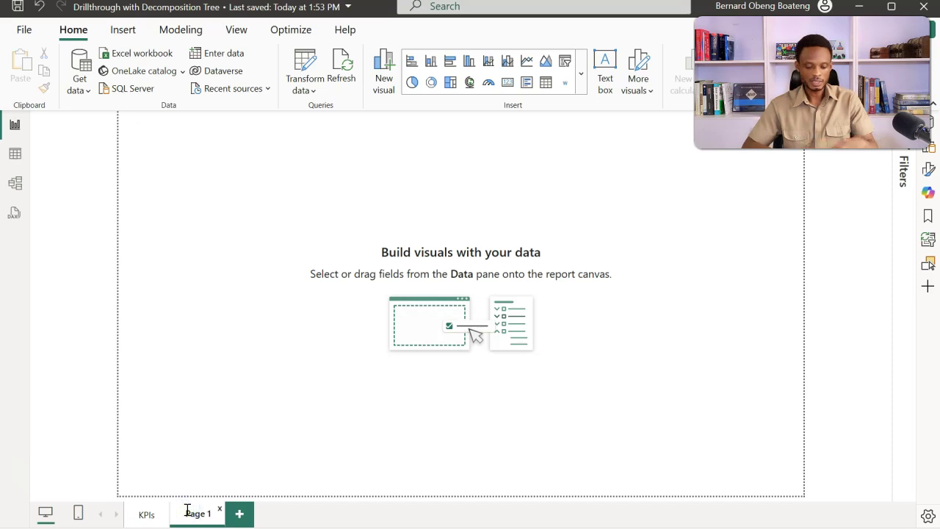
text(Drivers)
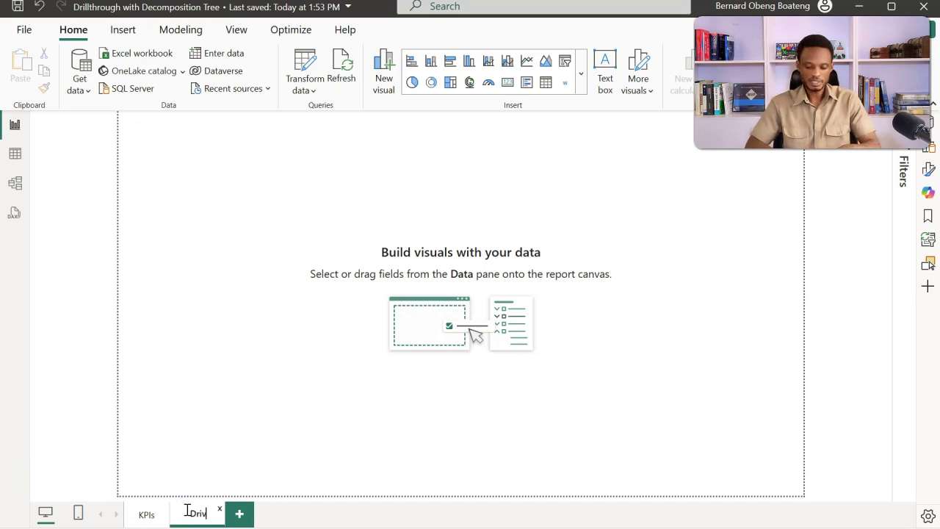
click(199, 496)
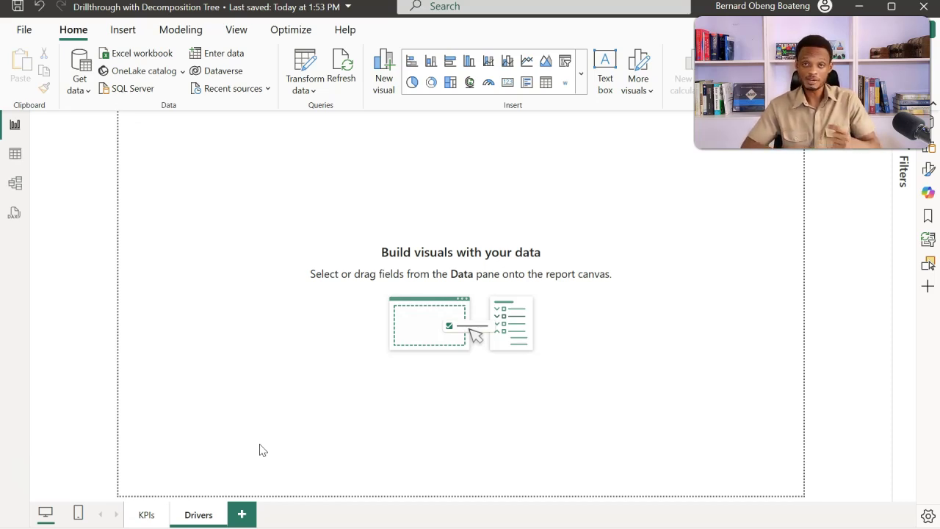
Switch to the Background 2.pptx presentation in PowerPoint and select slide 2, the four-panel layout for products and customers
click(373, 456)
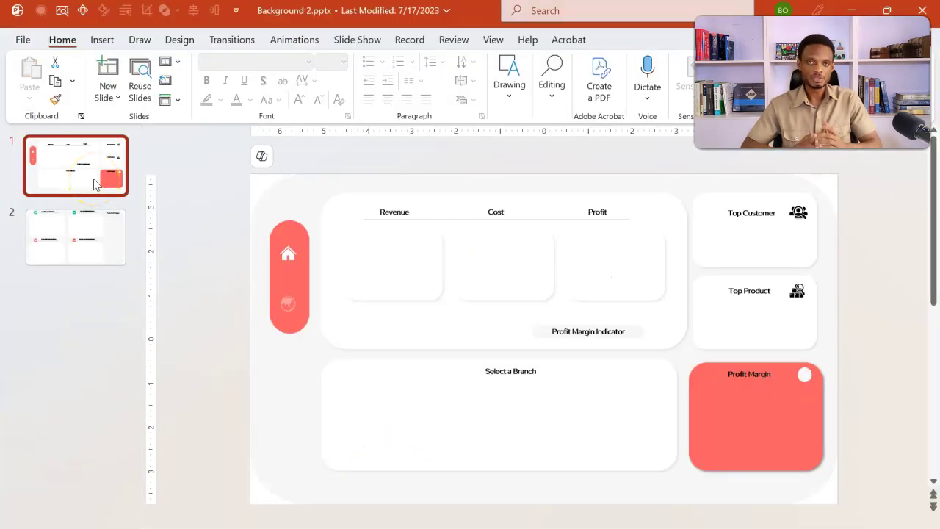
click(92, 156)
click(111, 157)
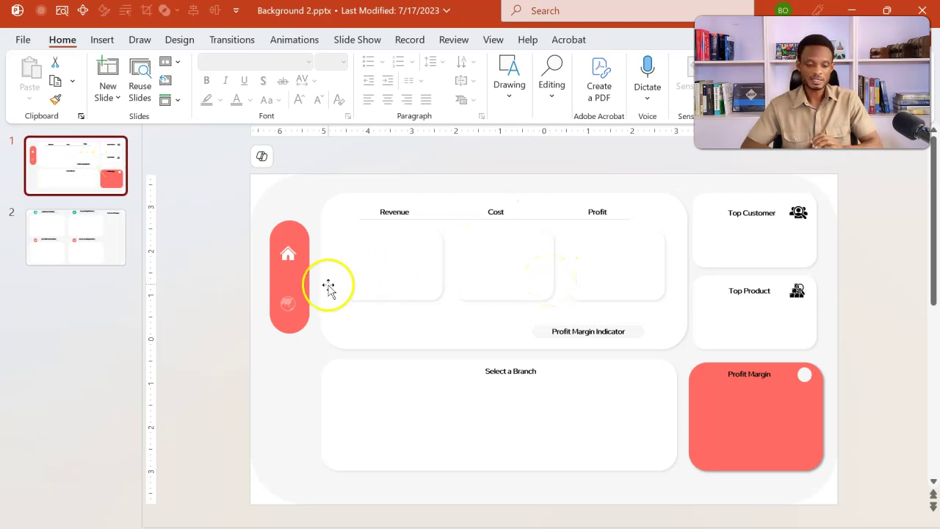
click(98, 244)
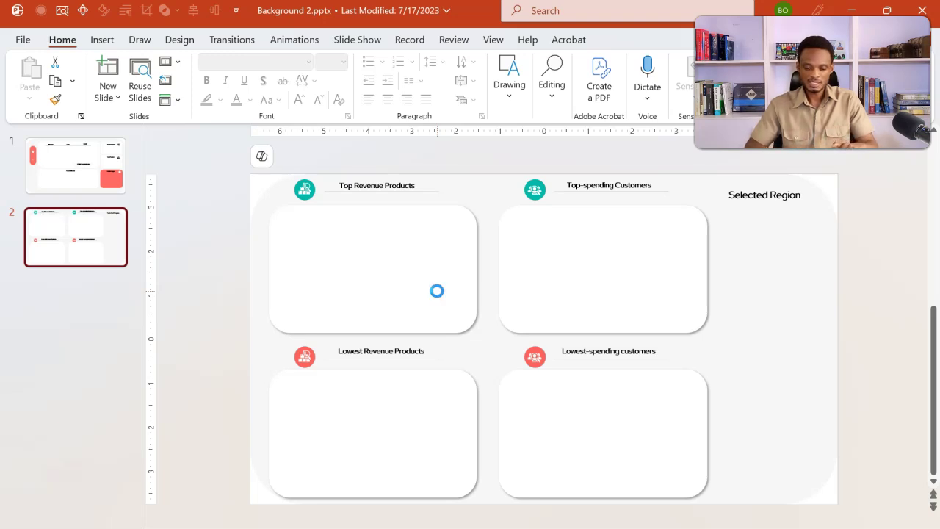
Export the selected slide as the JPEG file Background 2.jpg in the Downloads folder, replacing the existing file
key(F12)
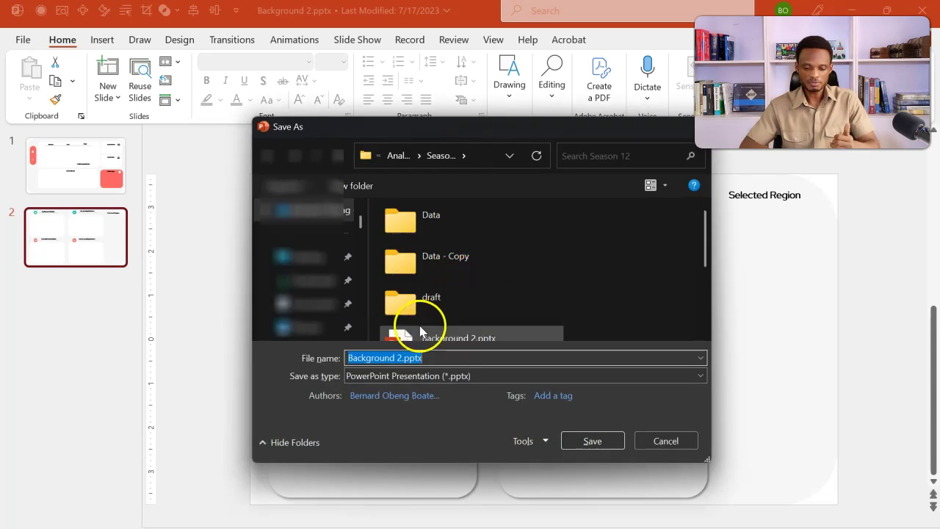
click(409, 375)
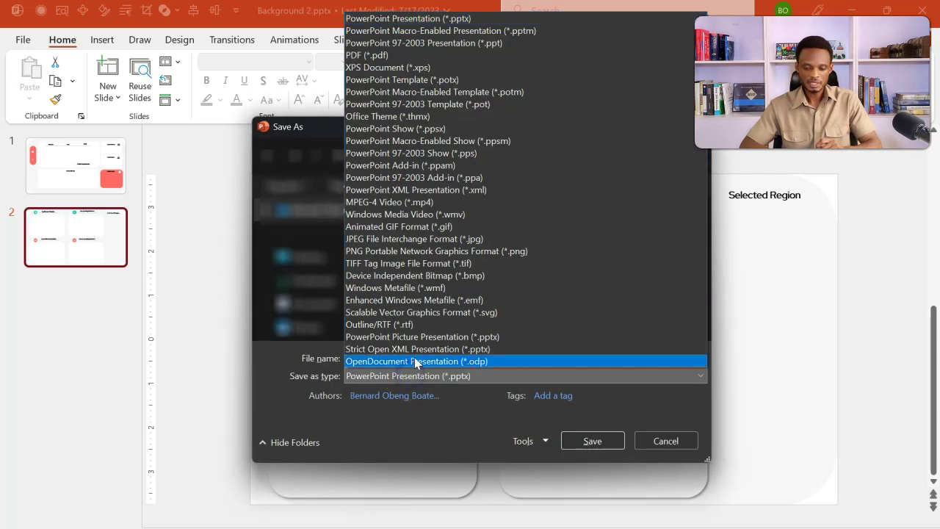
click(421, 239)
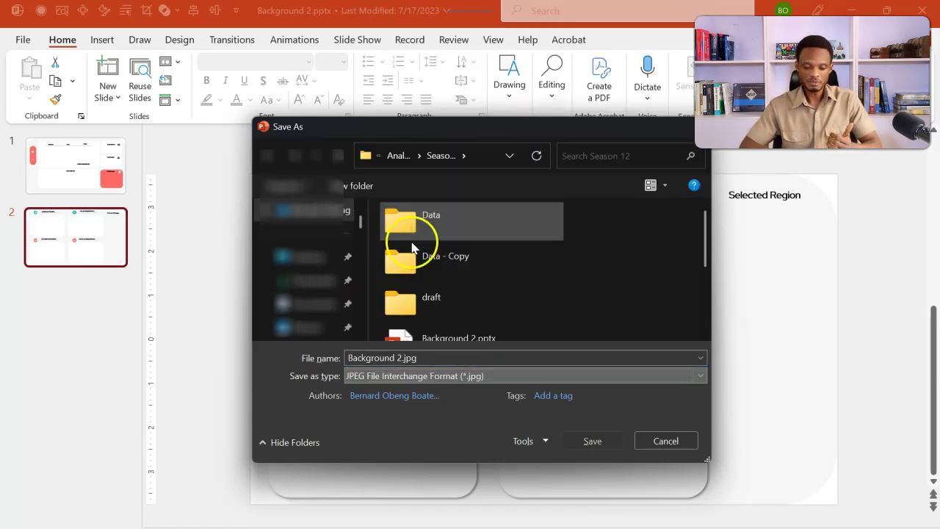
click(324, 279)
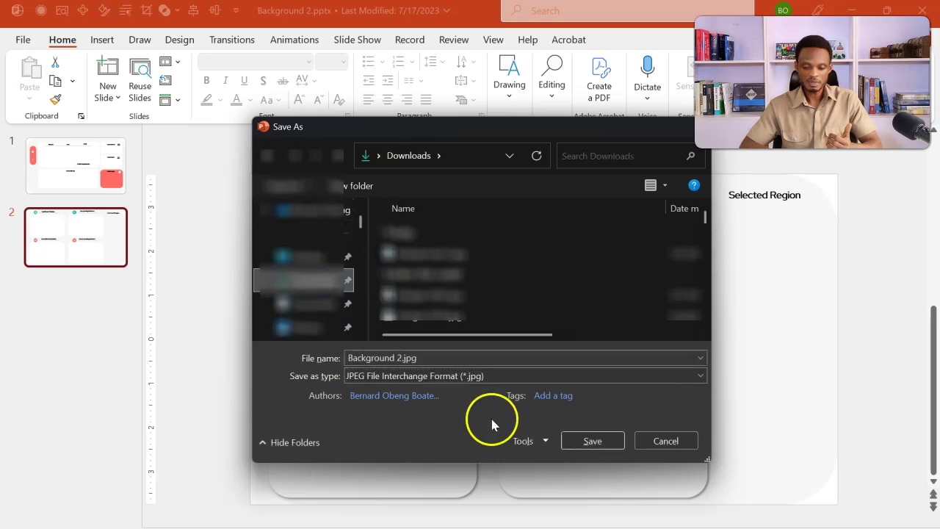
click(591, 441)
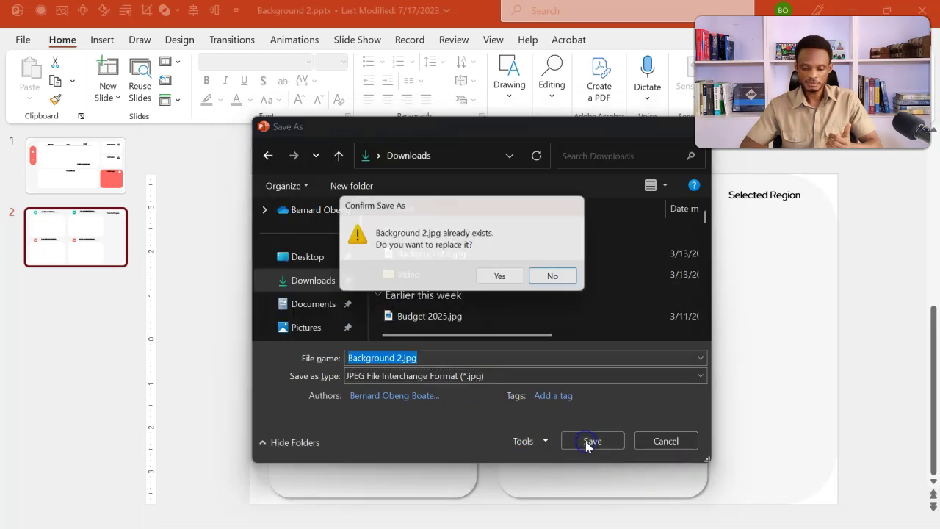
click(502, 308)
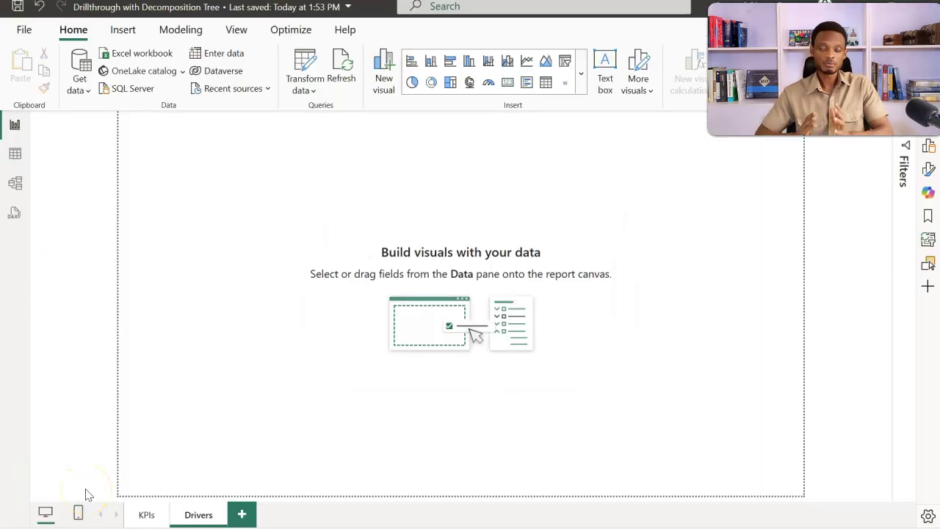
Switch to Power BI and set Background 2.jpg from Downloads as the Drivers page's canvas background image
right_click(525, 192)
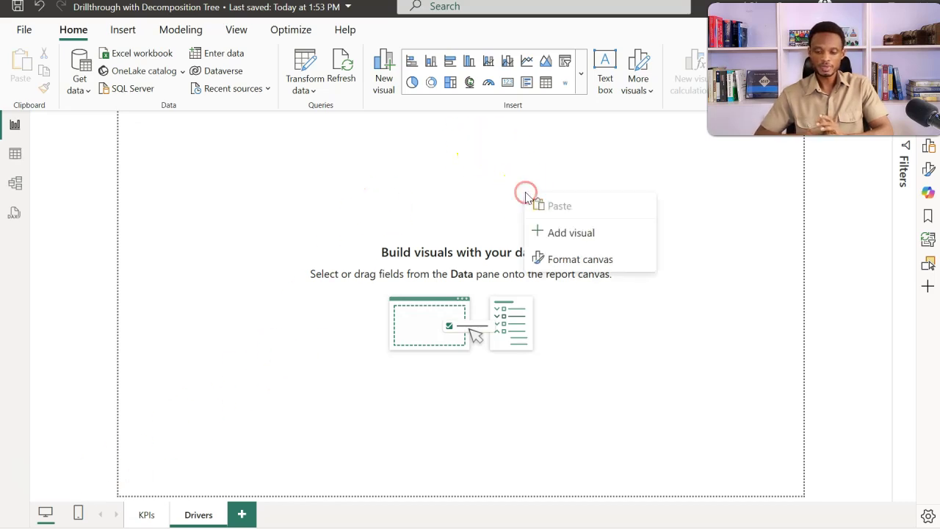
click(580, 264)
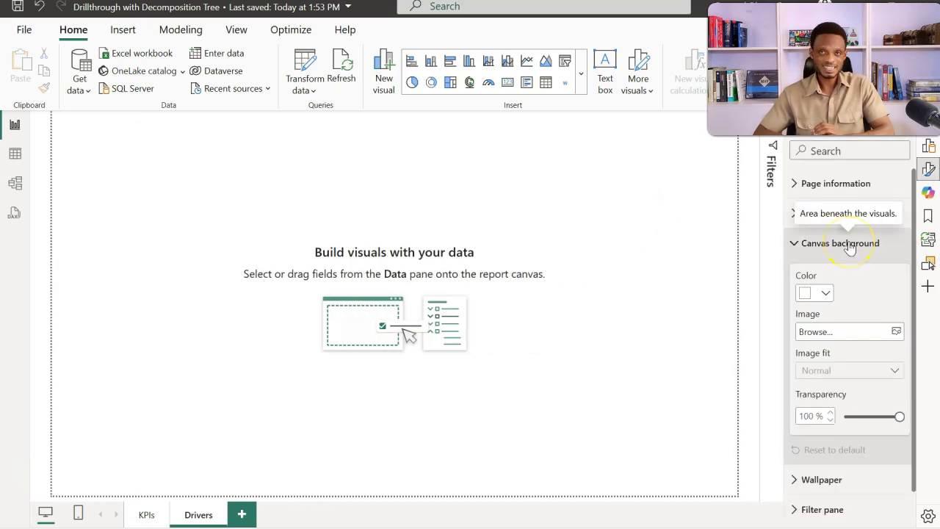
click(838, 338)
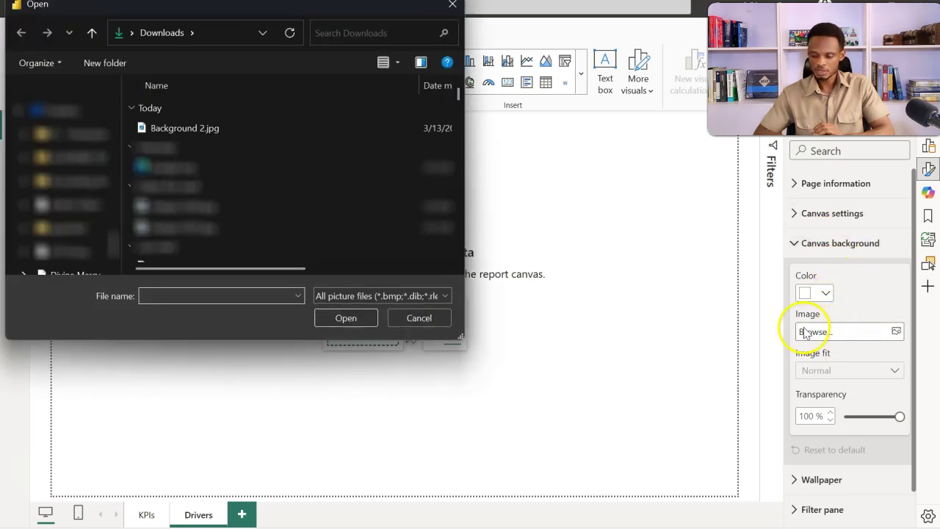
double_click(221, 137)
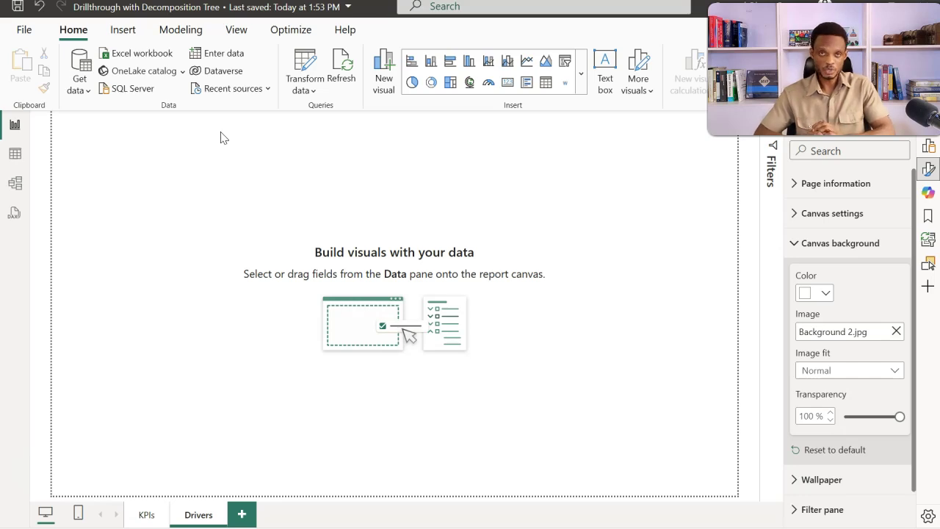
Set the transparency of the Drivers page's canvas background to 0%
click(667, 440)
click(899, 415)
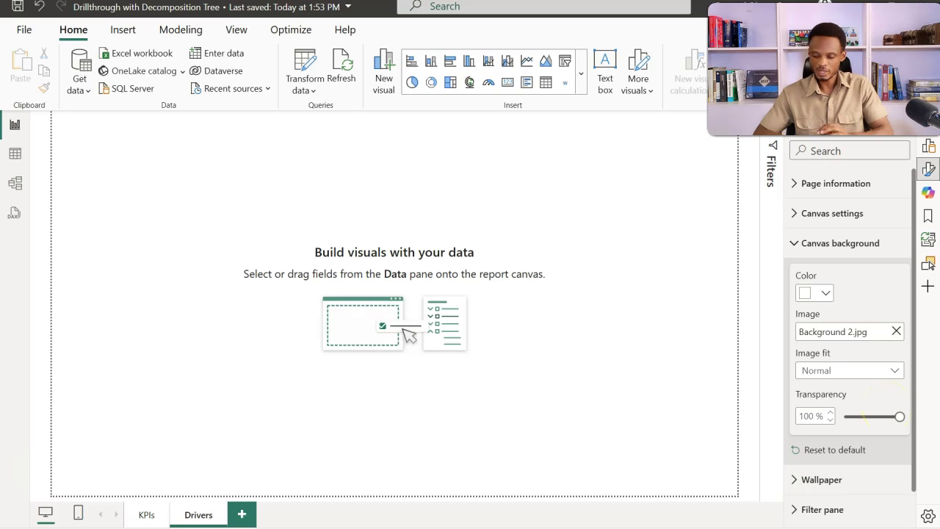
drag(898, 416, 829, 424)
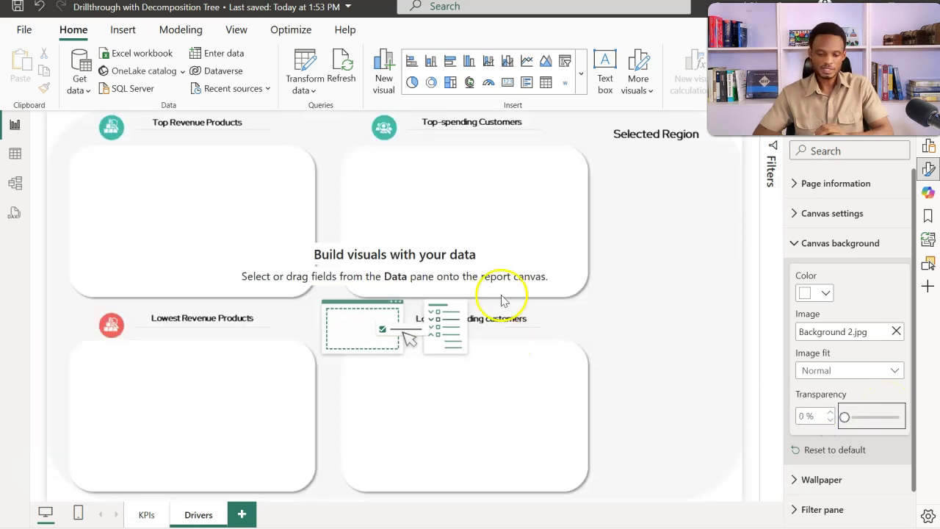
click(396, 200)
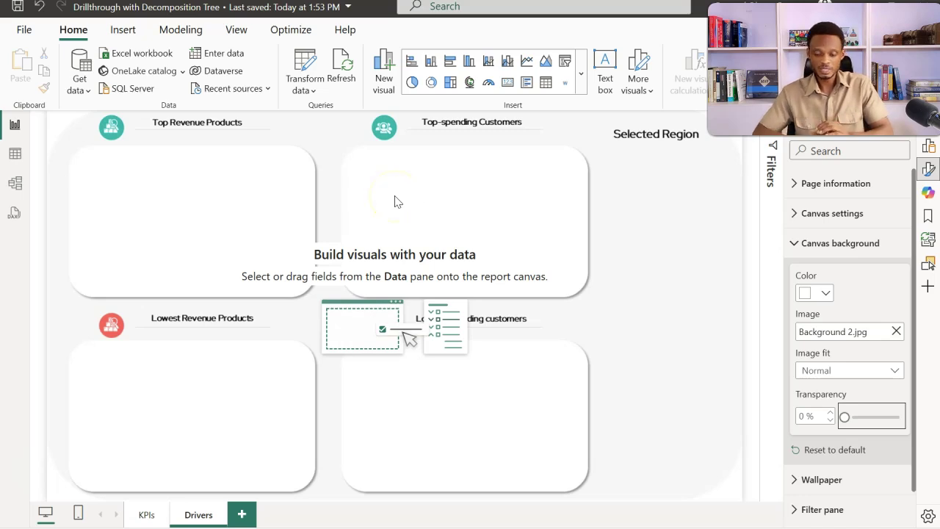
Insert a decomposition tree on the Drivers page, enlarge it and move it toward the middle of the canvas
click(581, 75)
scroll(531, 357, down, 3)
scroll(530, 357, down, 1)
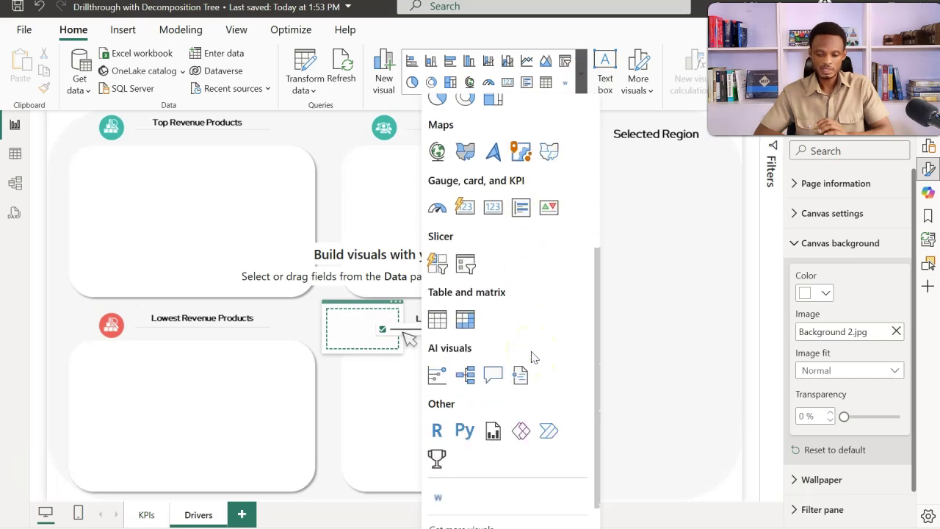
click(465, 376)
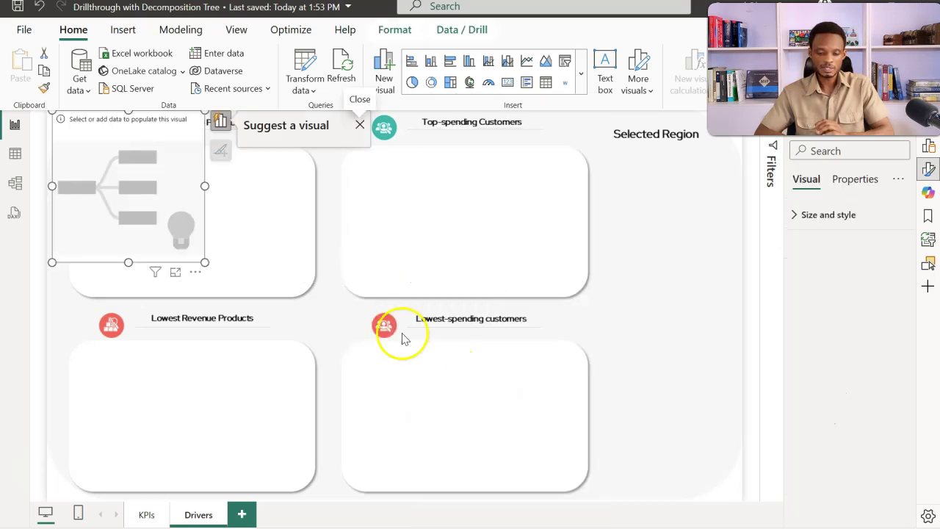
drag(204, 261, 360, 365)
drag(306, 266, 417, 288)
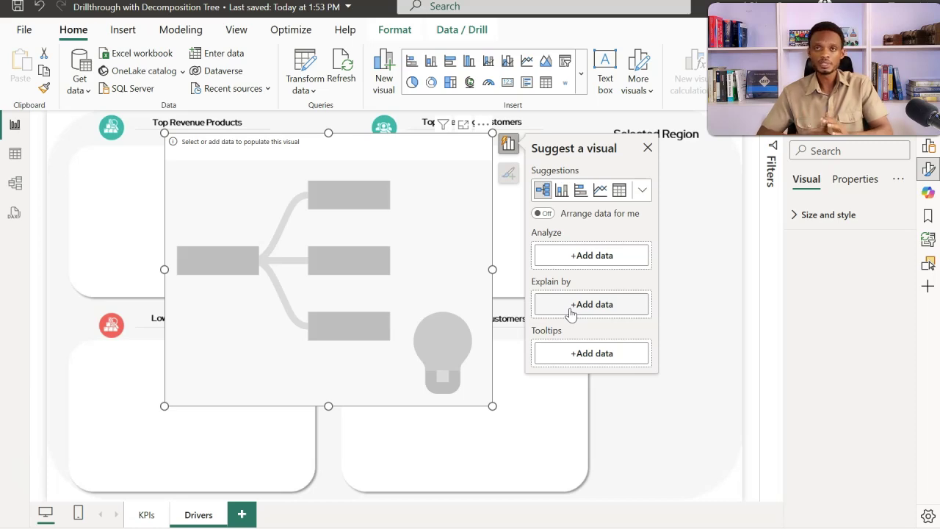
Set the decomposition tree to analyze Actual Revenue, explained by Product Name, and split the root node by Product Name
click(577, 265)
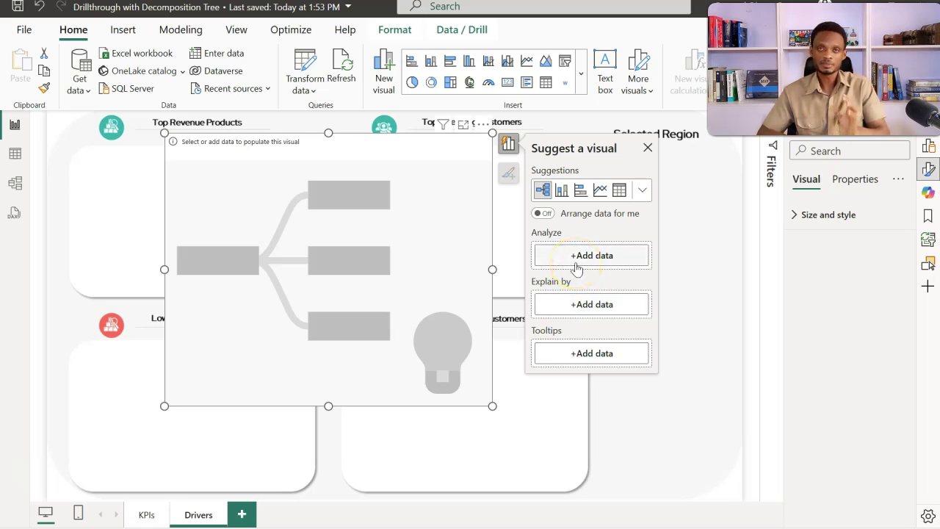
click(567, 302)
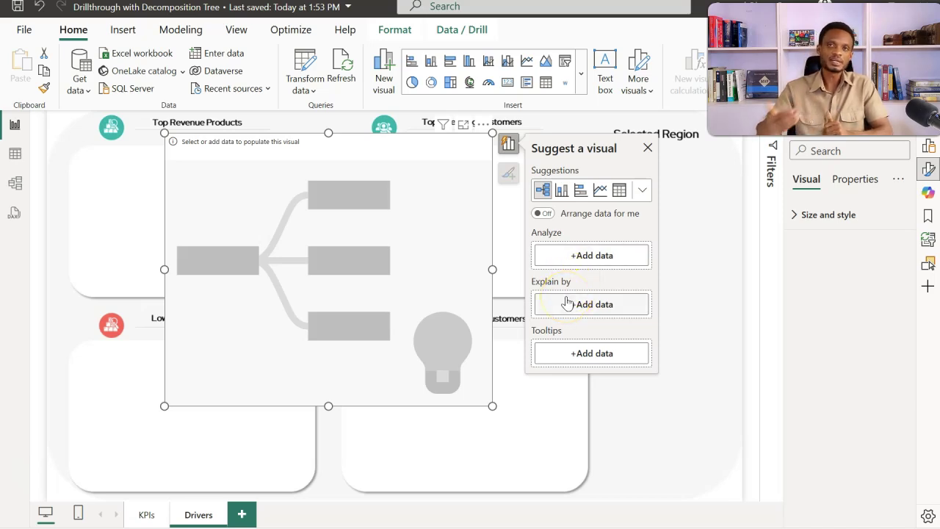
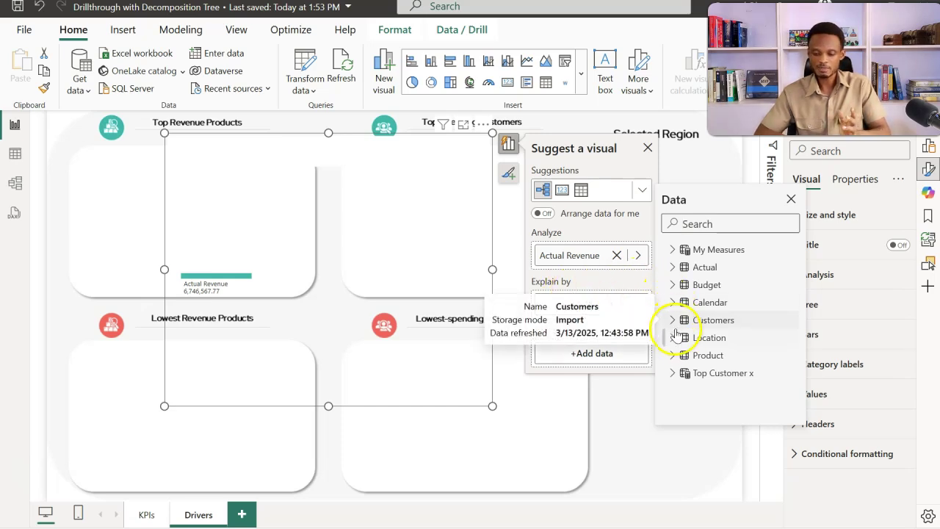
click(671, 355)
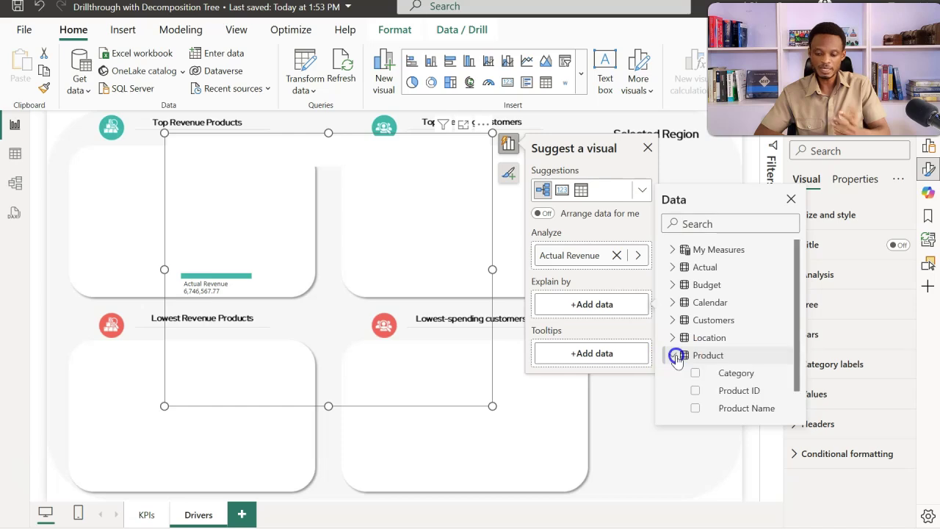
click(694, 408)
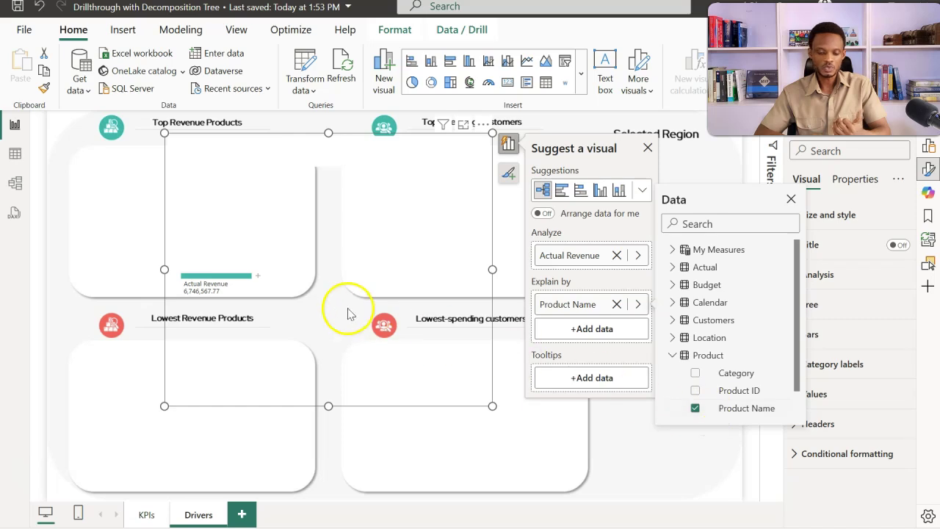
click(259, 278)
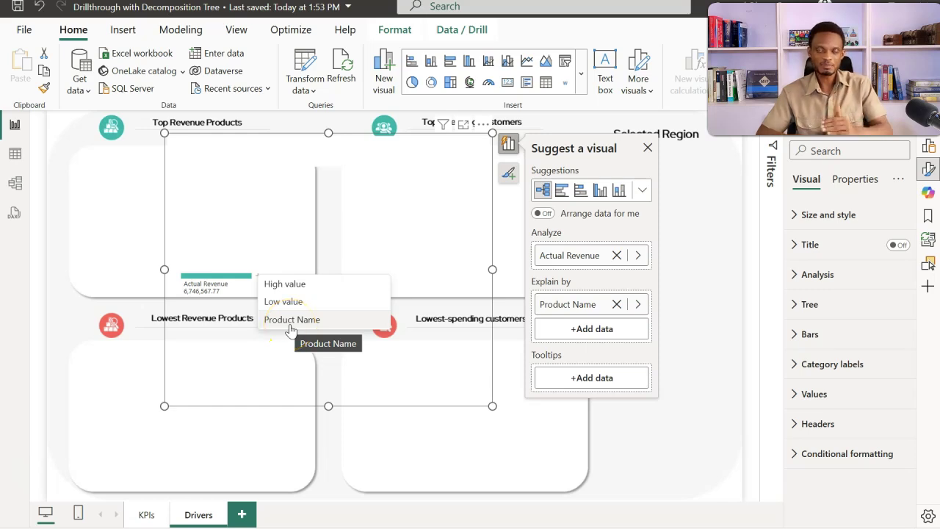
click(290, 321)
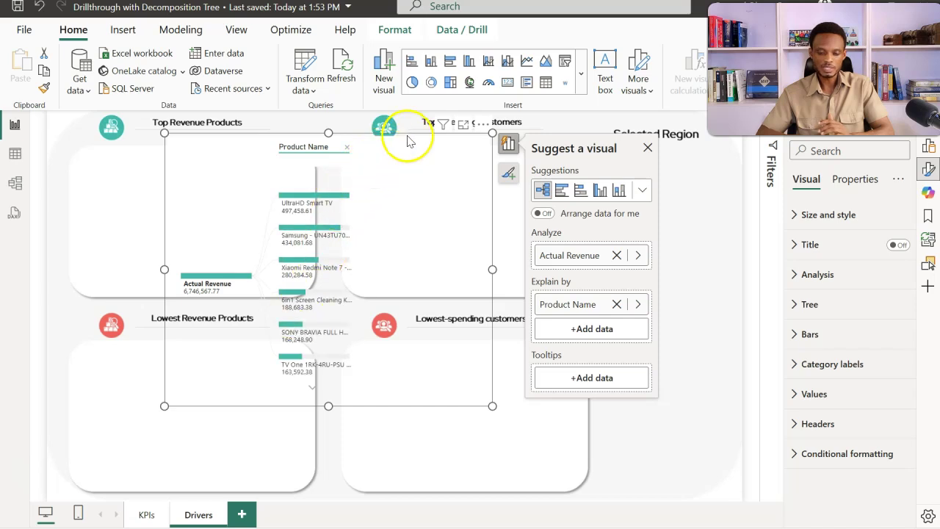
Move the decomposition tree over the customer cards and add Customer Name as a second Explain by field
drag(406, 131, 563, 142)
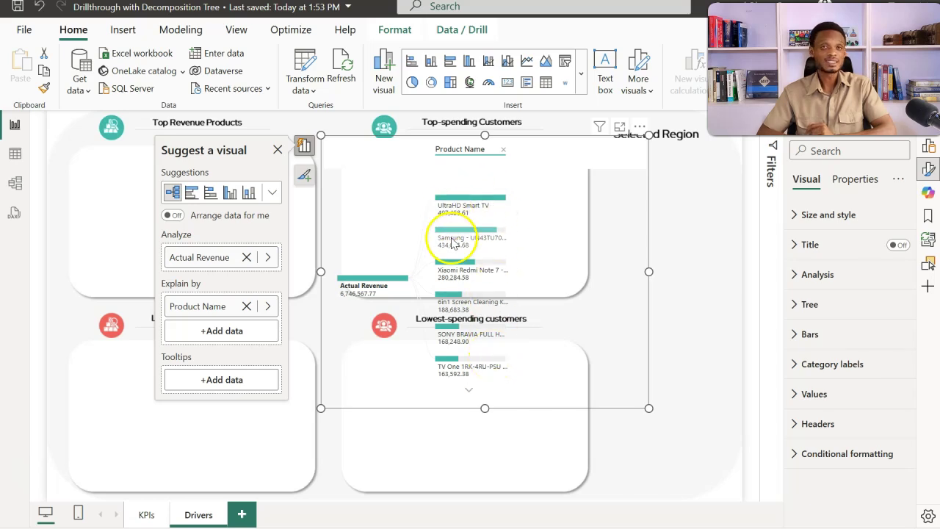
mouse_move(453, 244)
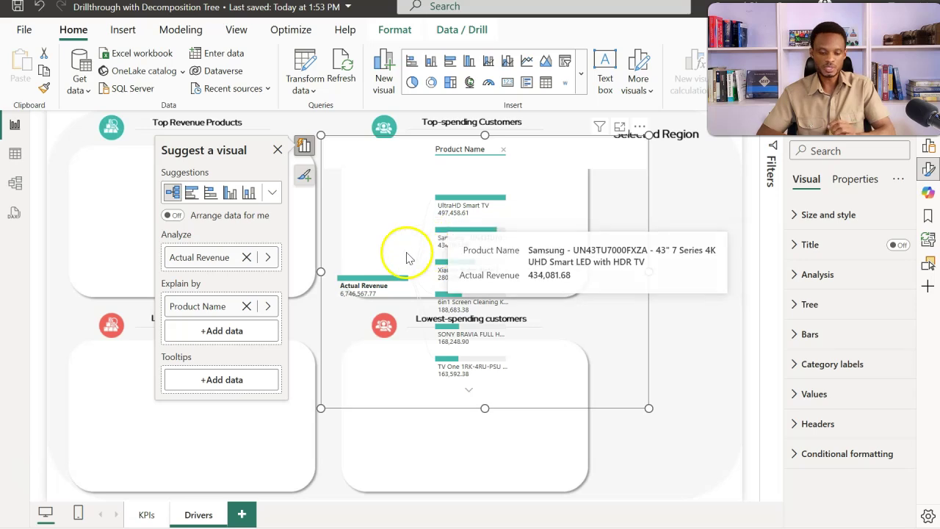
click(230, 331)
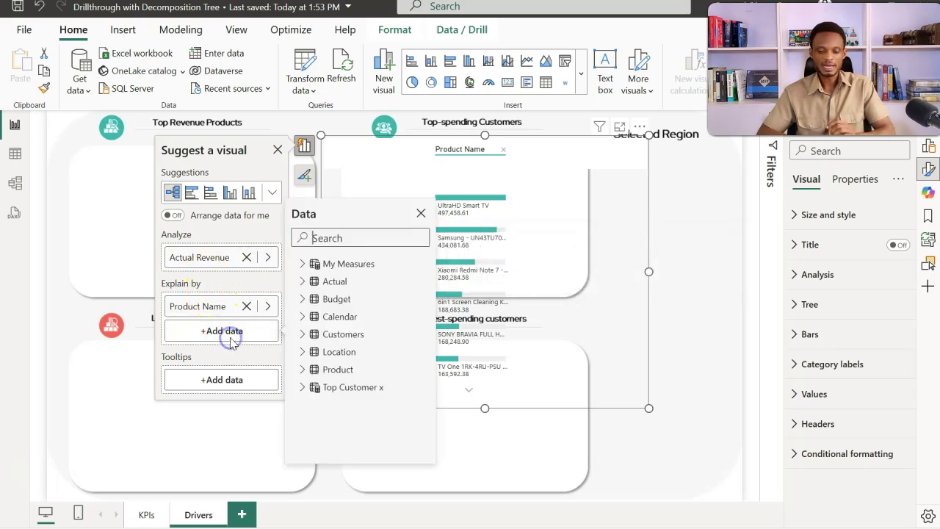
click(302, 335)
click(324, 369)
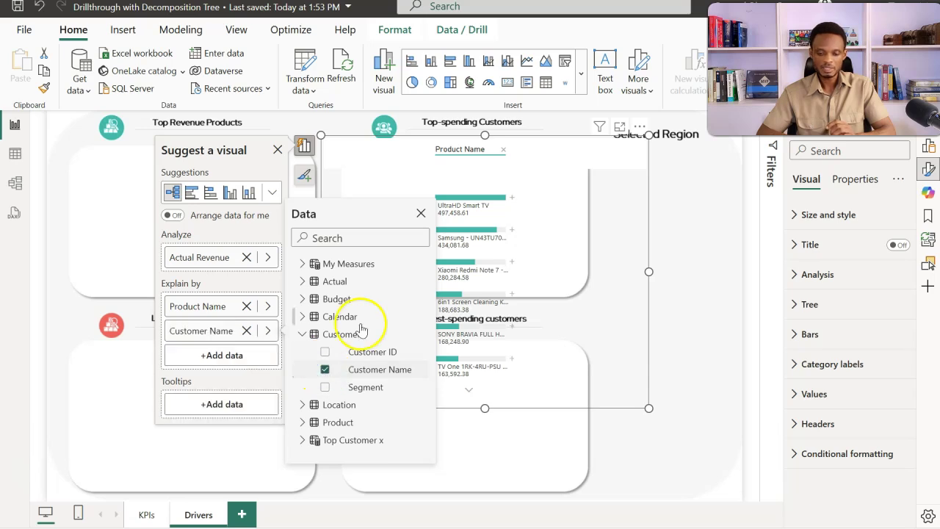
click(421, 214)
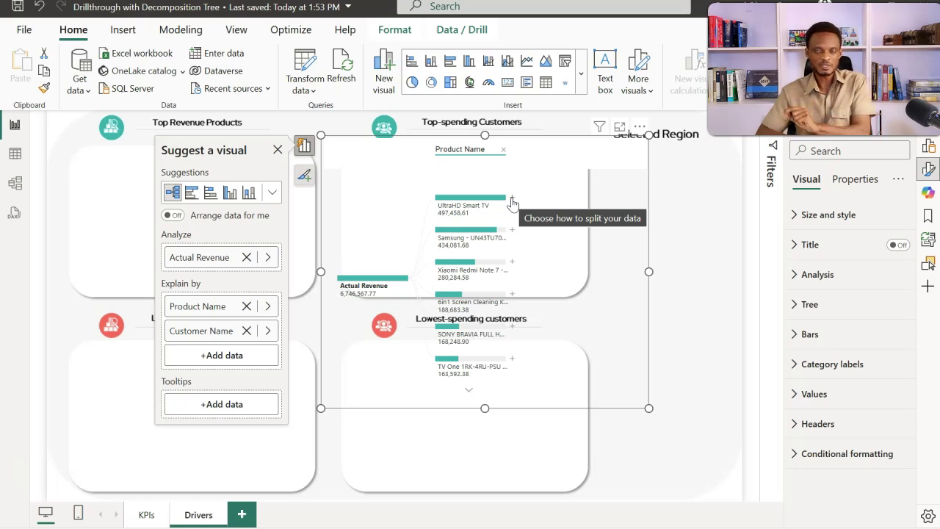
Split the UltraHD Smart TV node by Customer Name, browse the customer breakdown of the four products below it, and remove the Customer Name level
click(512, 200)
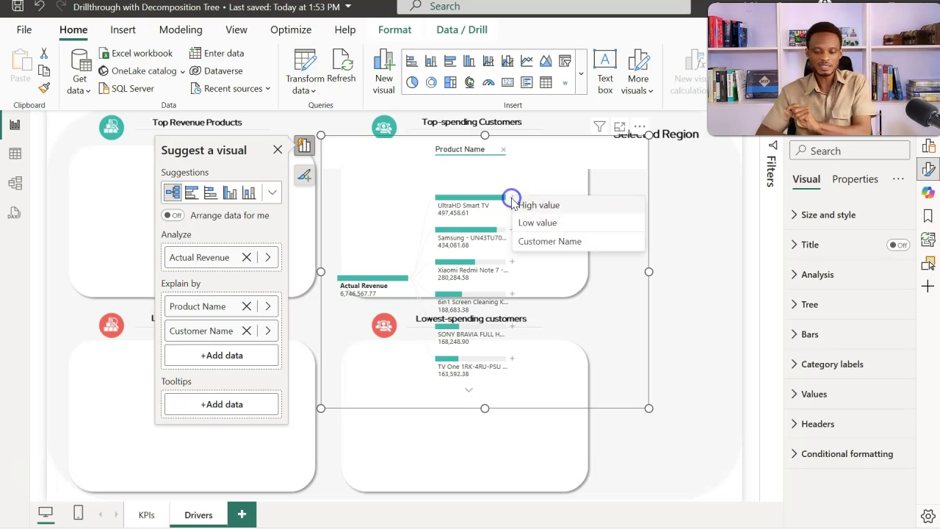
click(527, 241)
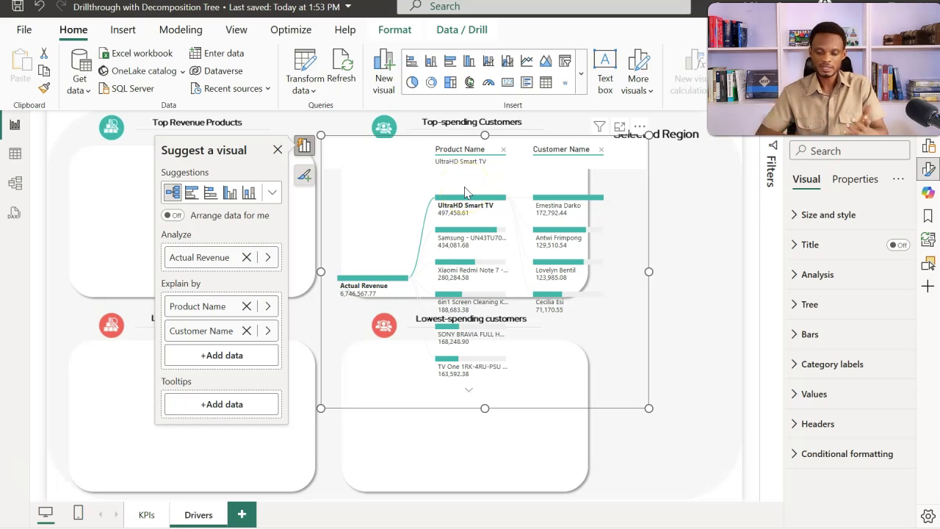
click(456, 234)
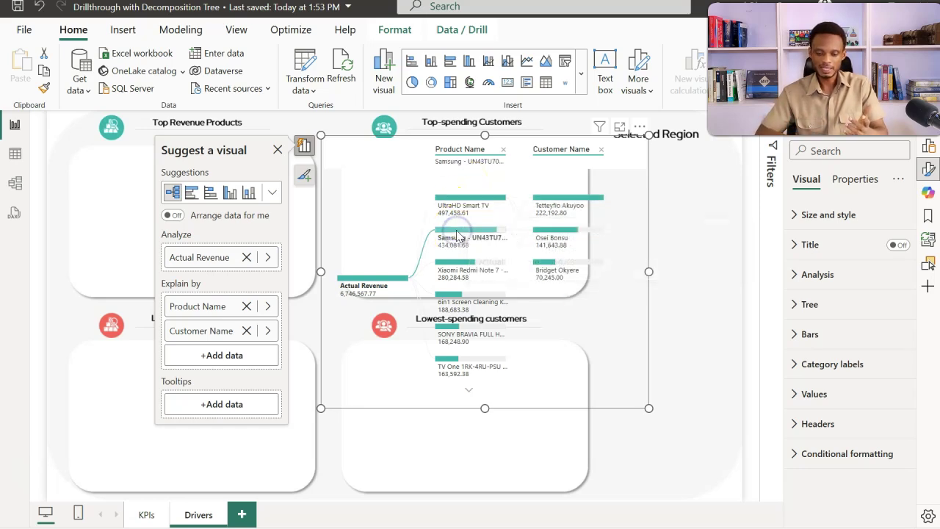
click(457, 273)
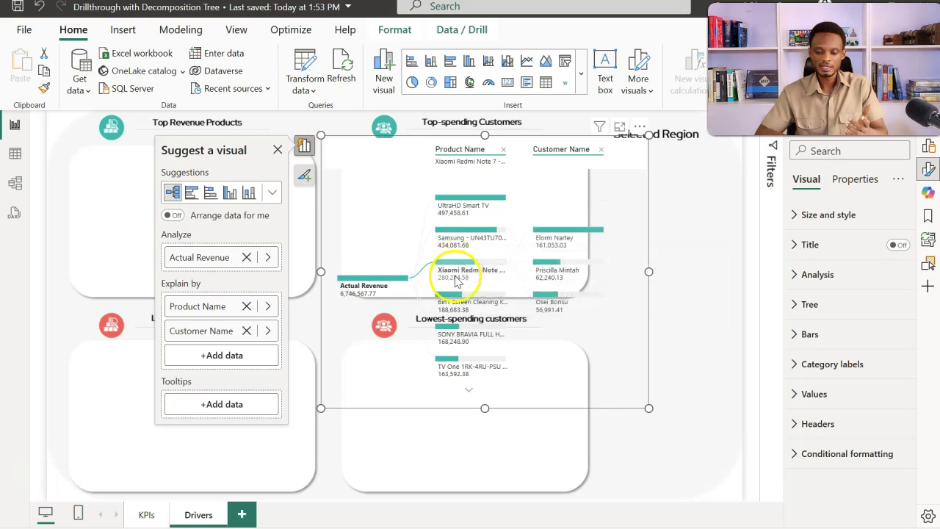
click(451, 305)
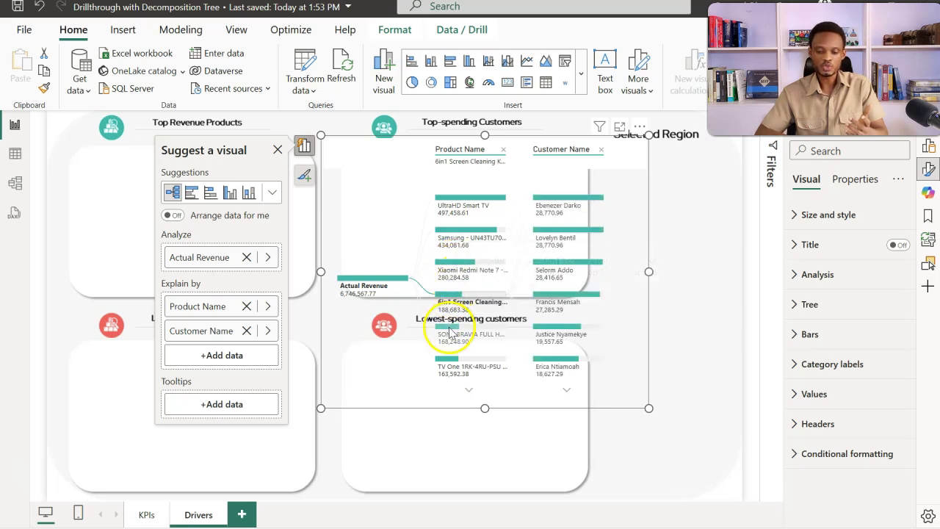
click(450, 332)
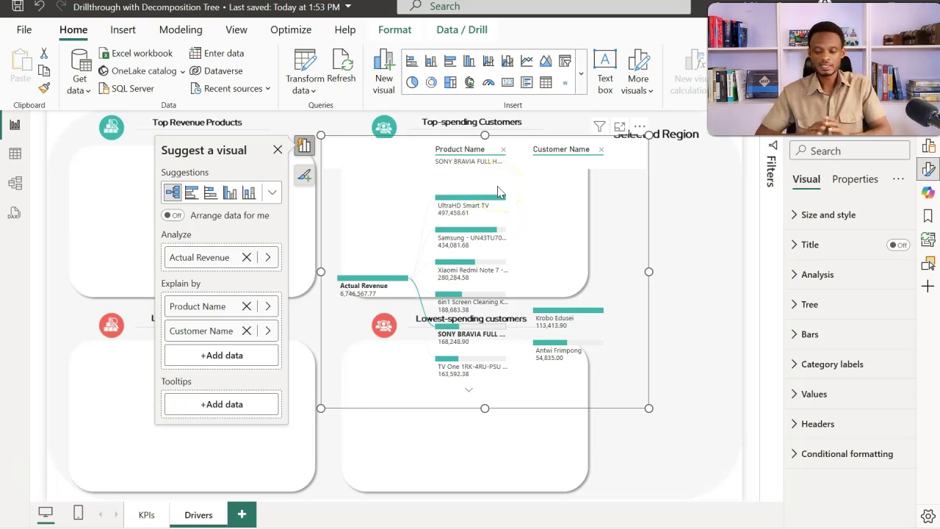
click(601, 150)
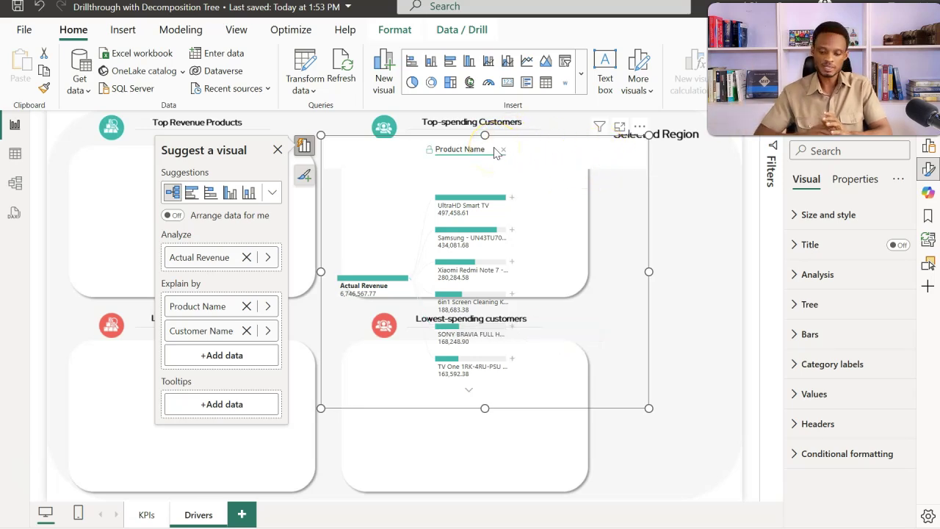
Move the decomposition tree back over the Top Revenue Products card and remove Customer Name from its Explain by fields
drag(353, 143, 114, 136)
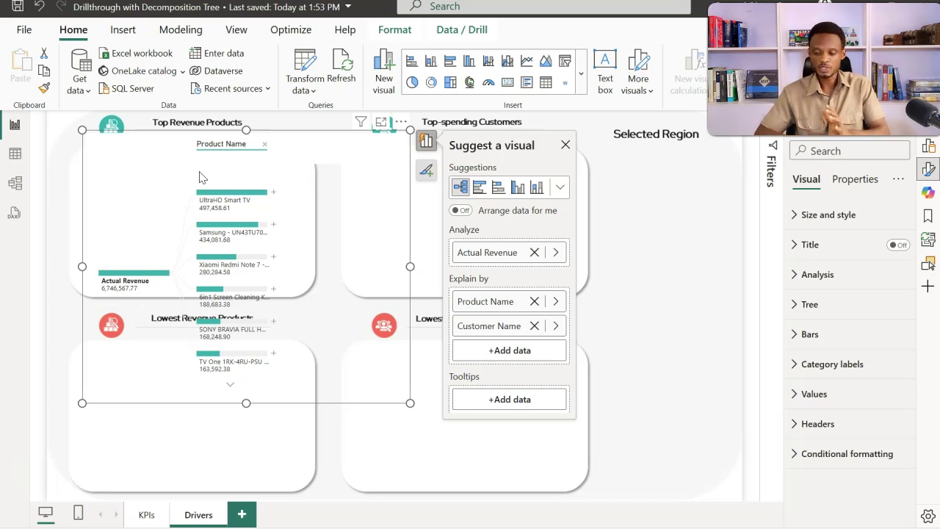
click(162, 144)
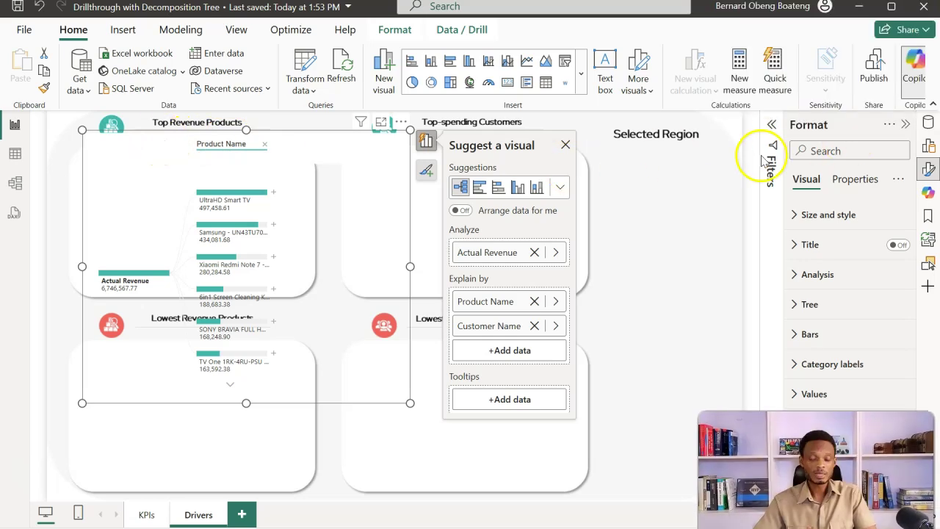
click(772, 126)
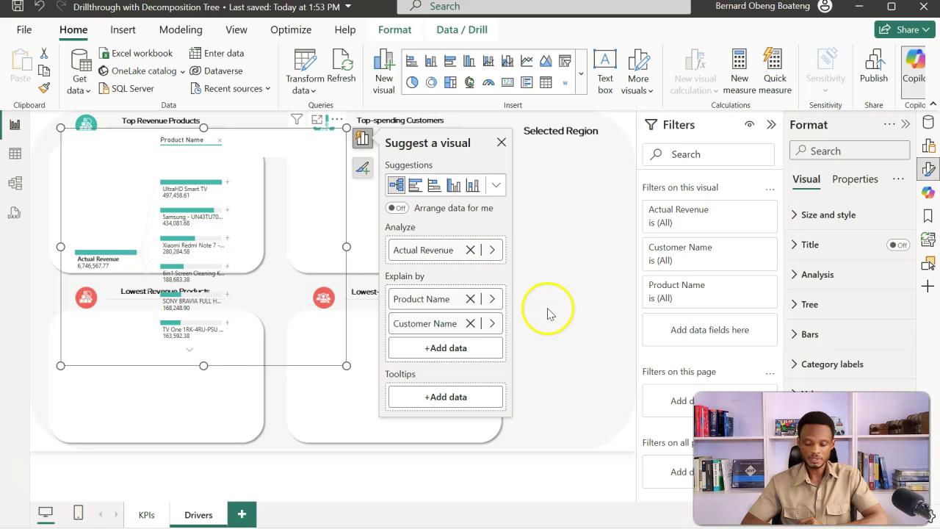
click(470, 323)
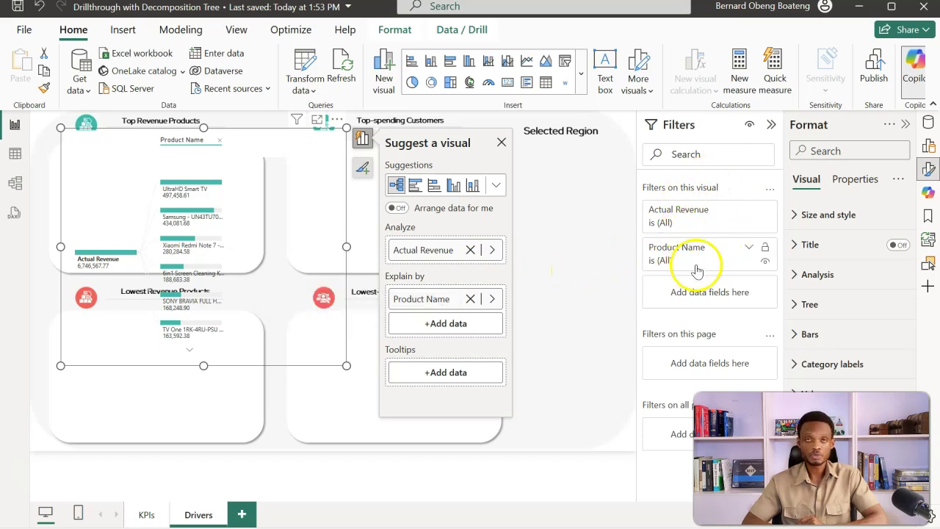
Change the visual's Product Name filter to the Top N type, showing the top 3 items
click(749, 250)
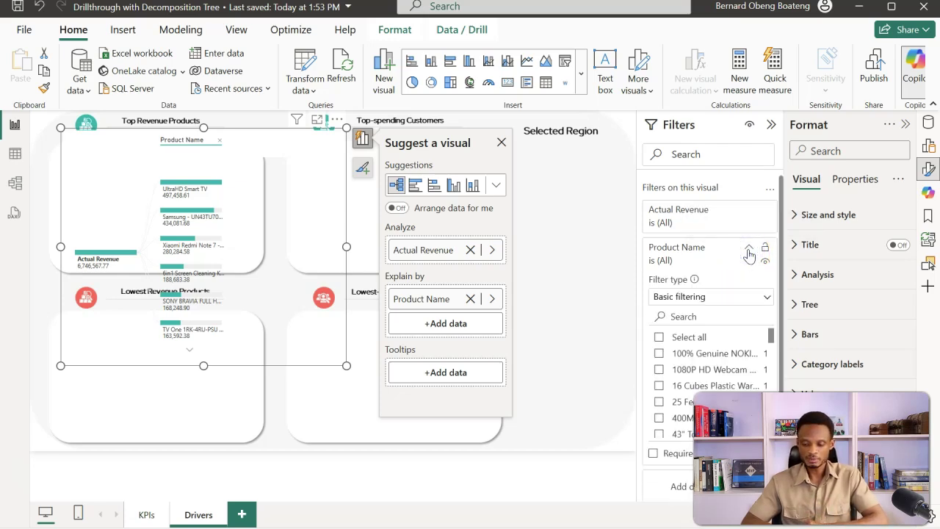
click(728, 303)
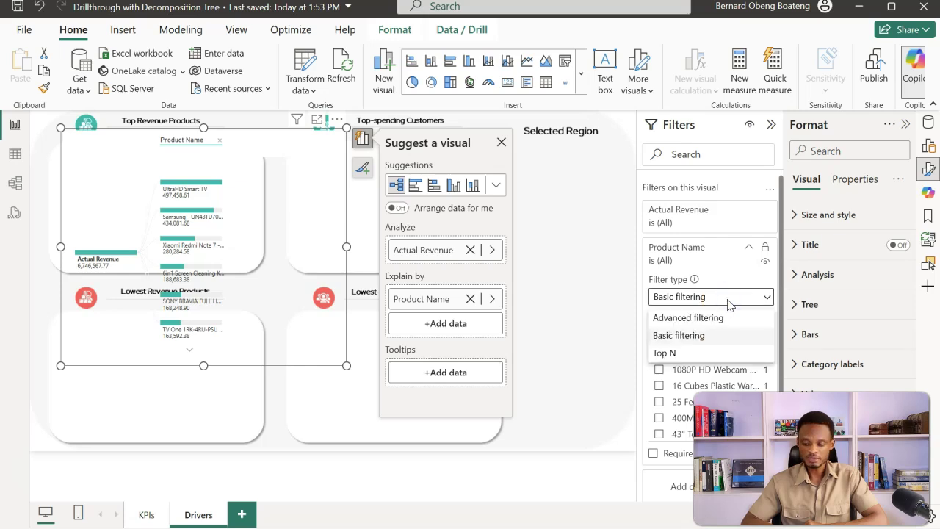
click(674, 353)
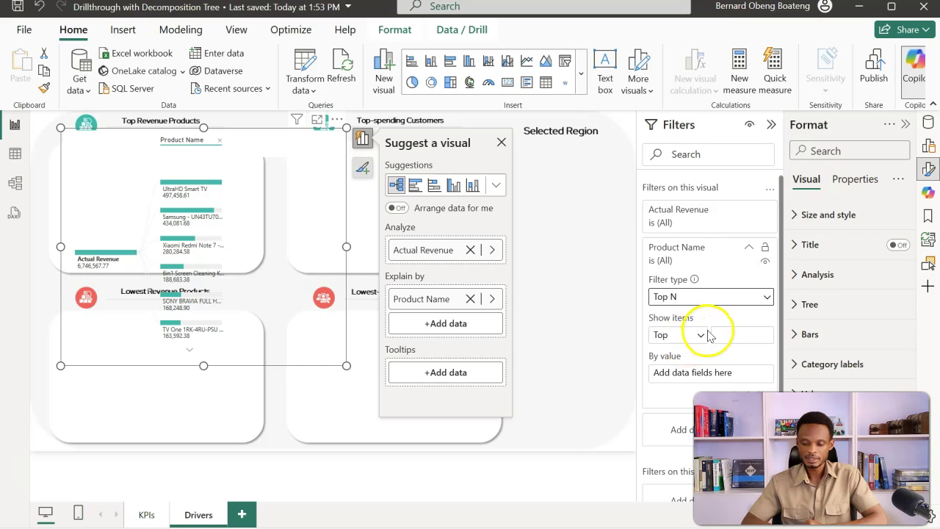
click(737, 331)
text(3)
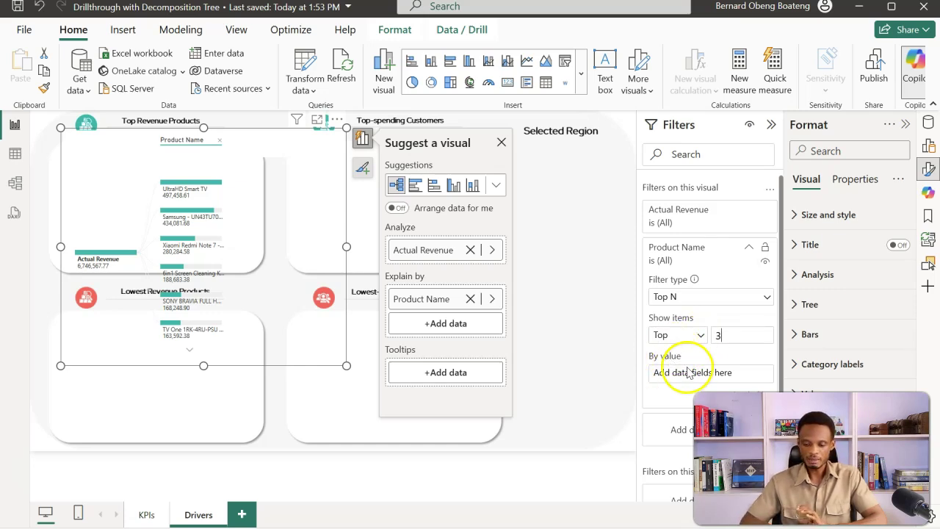
Rank the Product Name Top N filter by the Actual Revenue measure, keep 3 items, and apply the filter
click(929, 125)
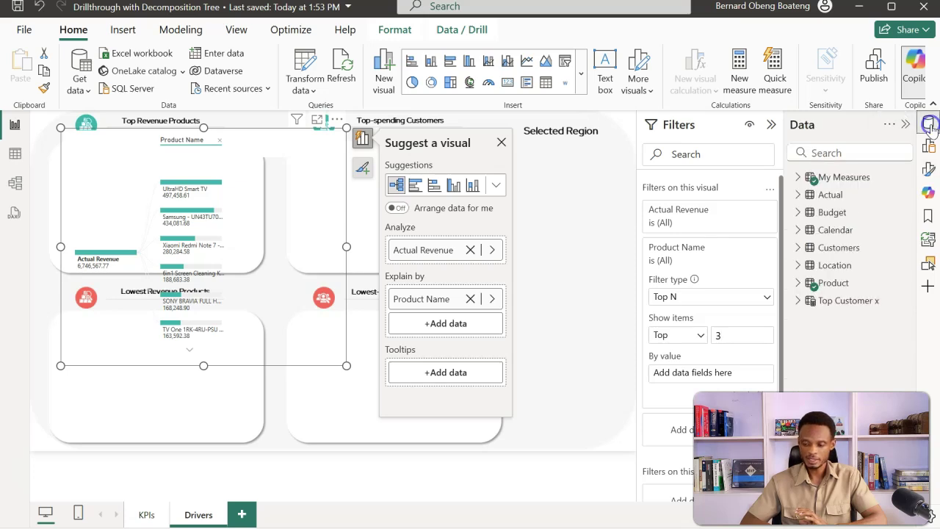
click(797, 177)
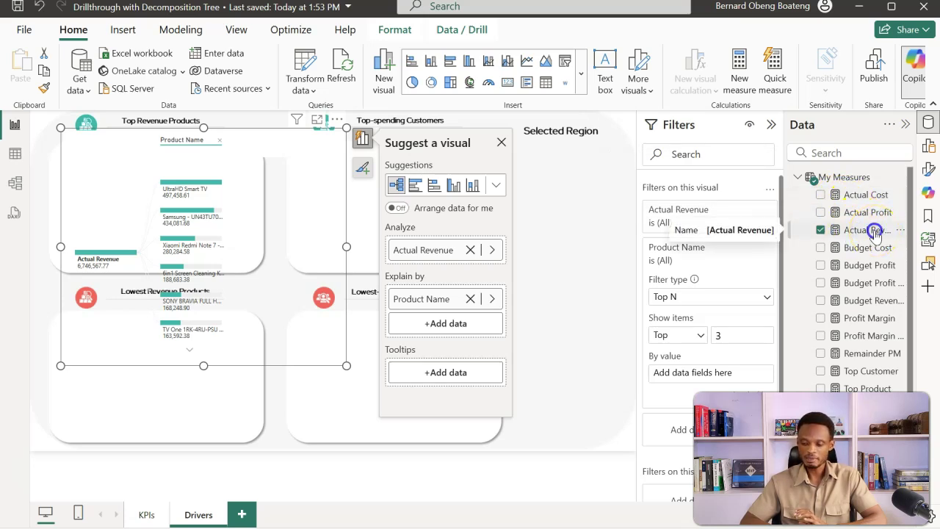
drag(874, 232, 710, 374)
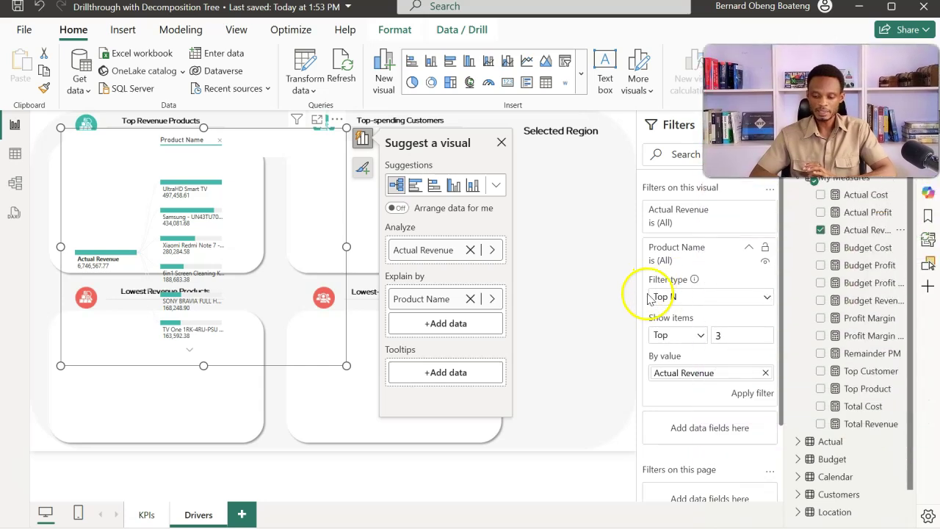
click(730, 335)
text(3)
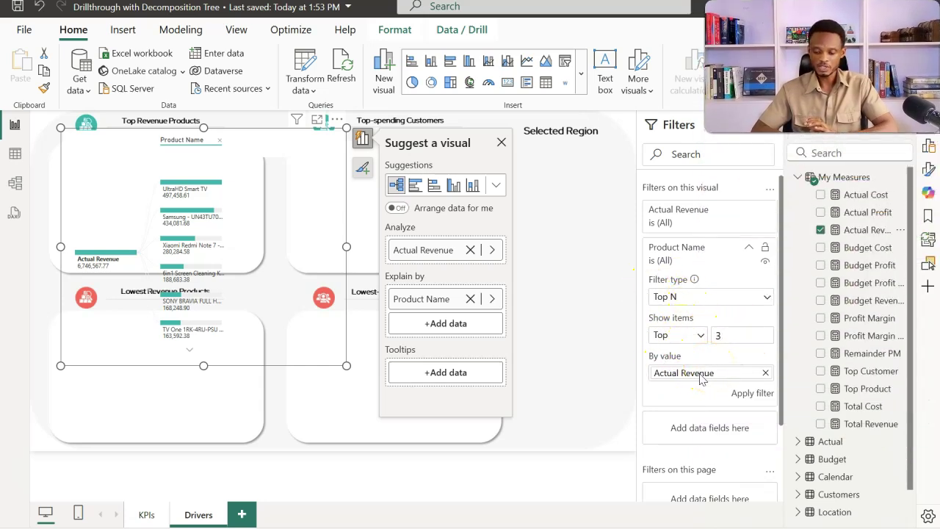
click(741, 395)
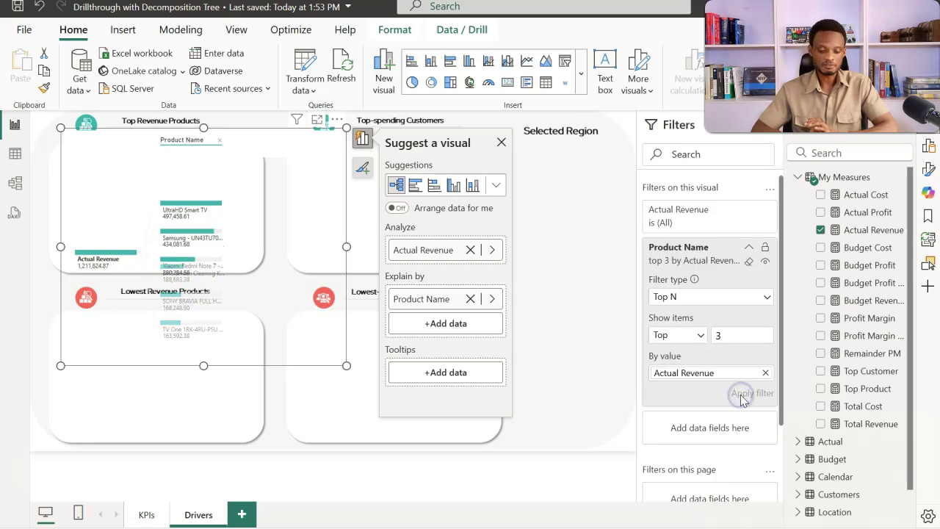
Shrink the decomposition tree and position it inside the Top Revenue Products card
click(345, 367)
drag(286, 288, 272, 273)
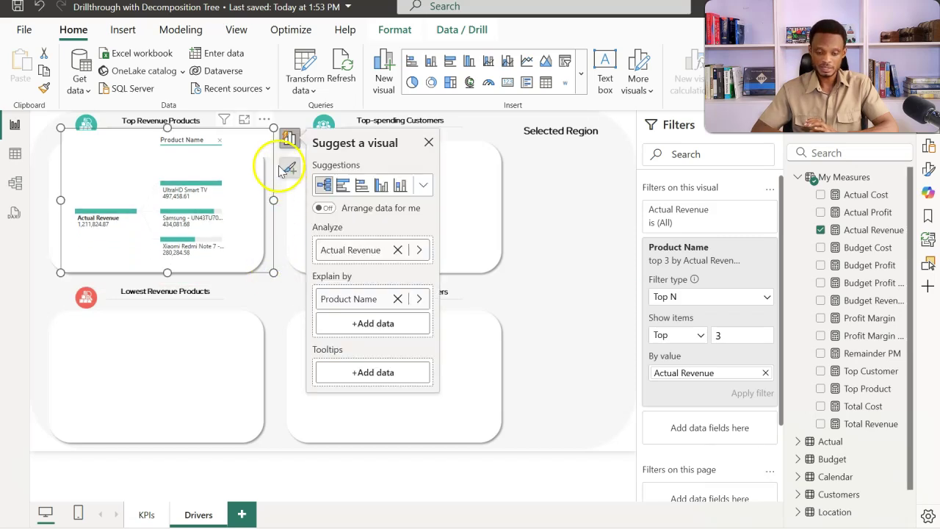
drag(273, 129, 260, 141)
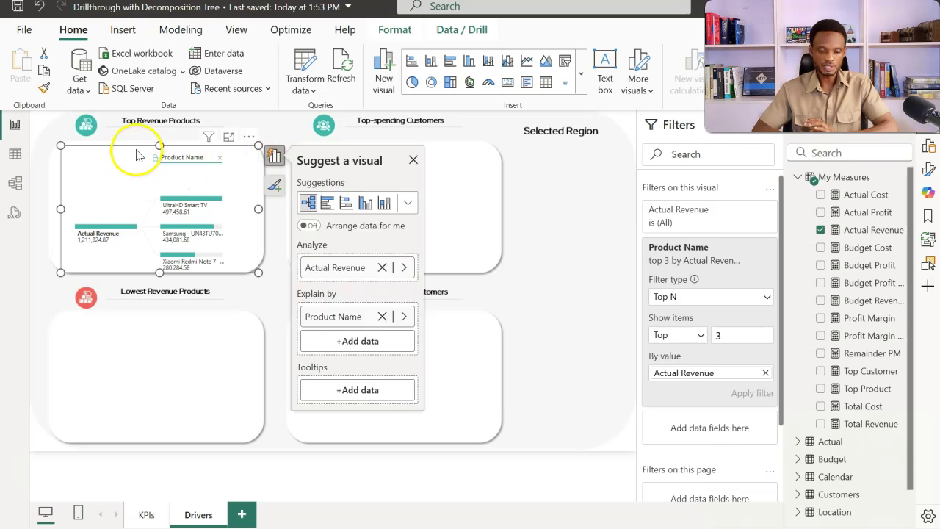
drag(128, 152, 132, 149)
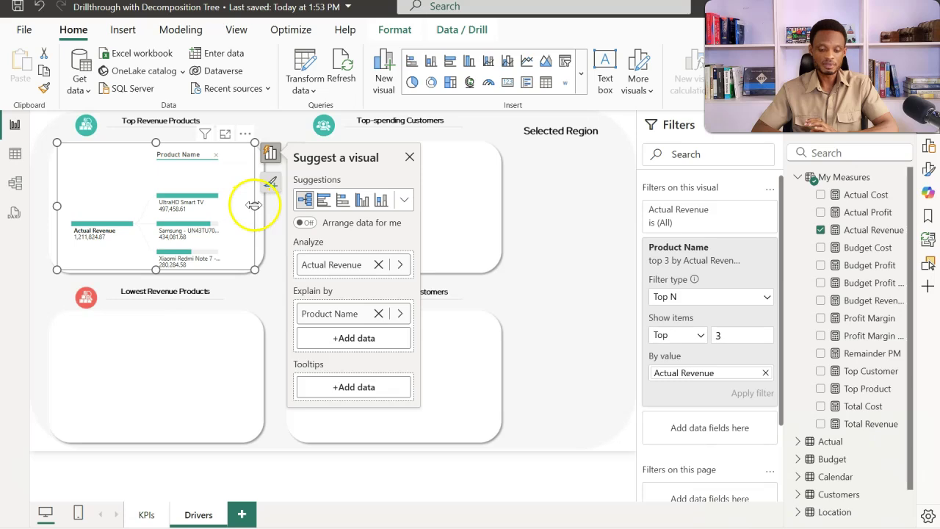
Widen the Top Revenue Products decomposition tree to about 431 and set its top and bottom padding to 0 px
drag(254, 206, 260, 205)
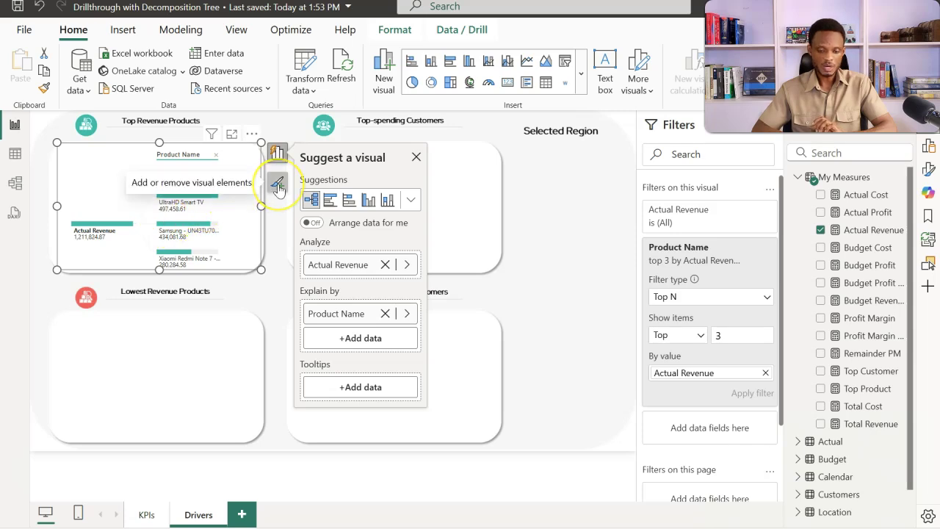
click(277, 184)
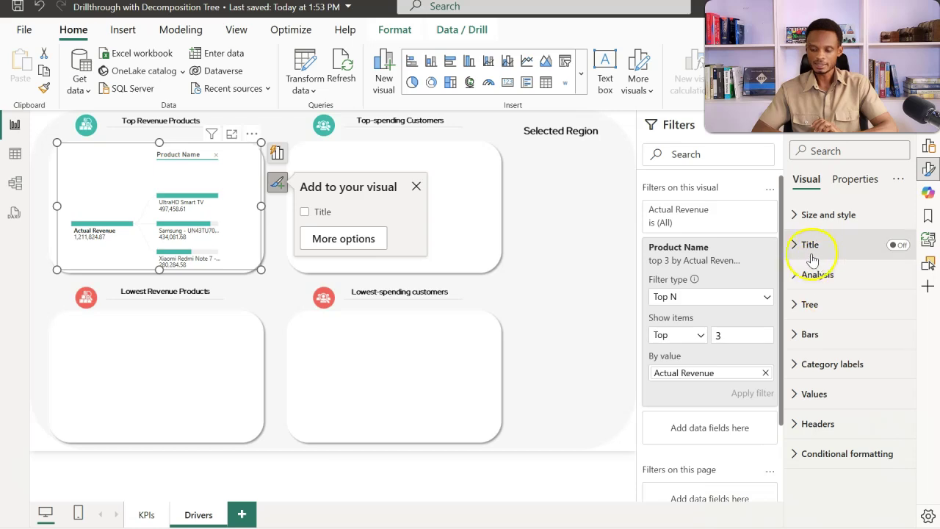
click(795, 224)
scroll(824, 302, down, 5)
scroll(824, 301, up, 2)
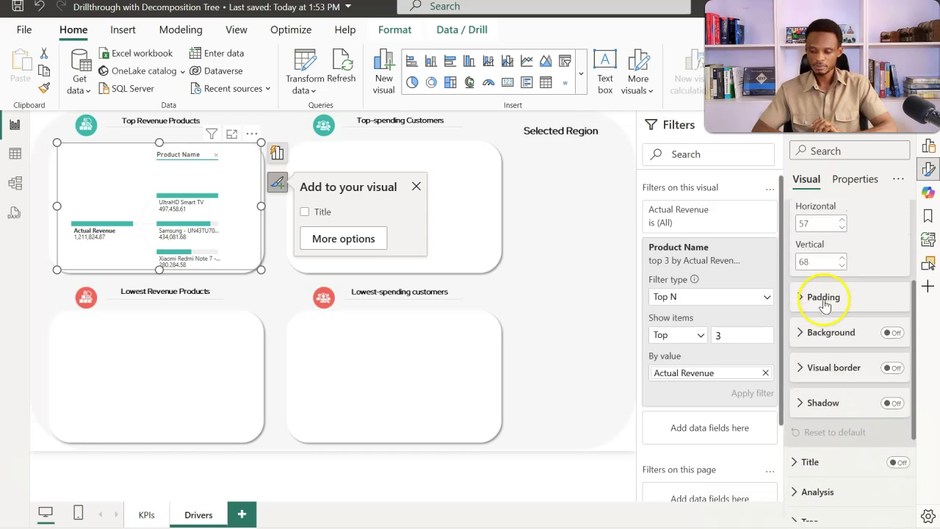
click(801, 301)
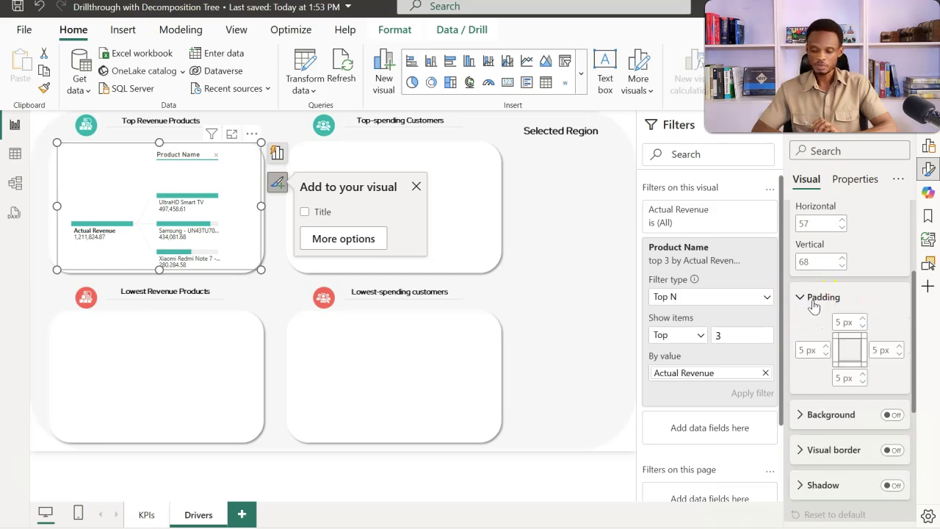
scroll(814, 306, down, 1)
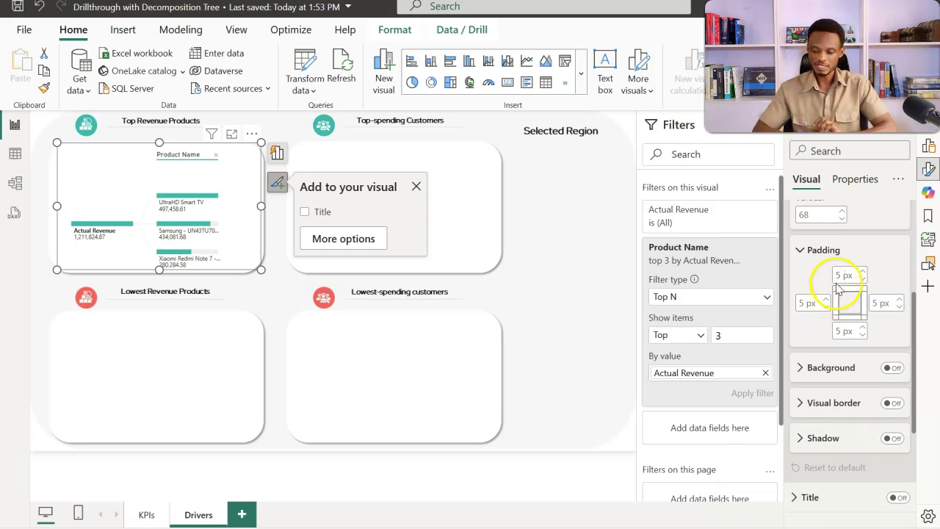
drag(841, 274, 829, 278)
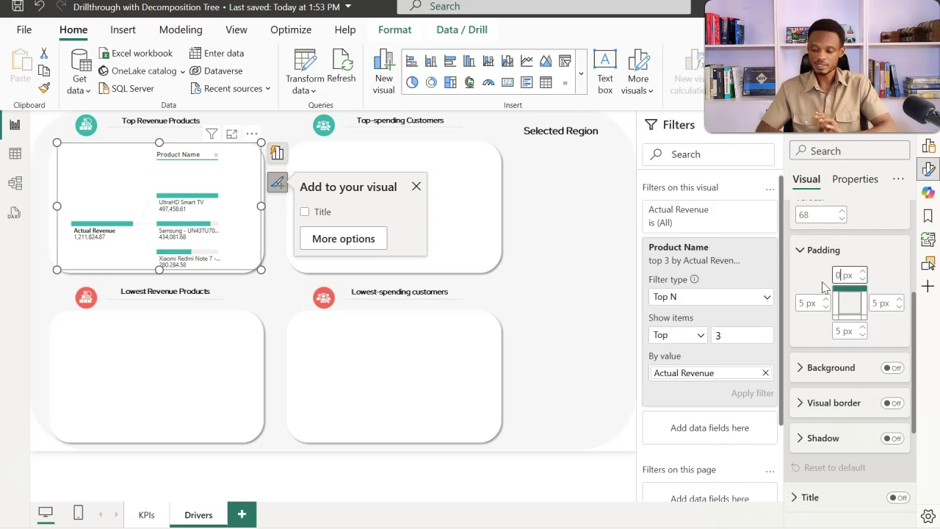
text(0)
click(840, 332)
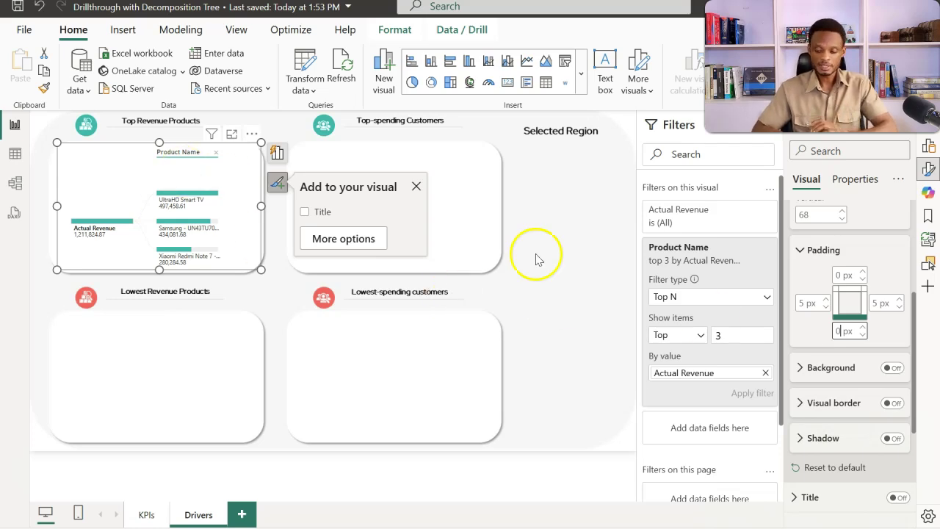
click(416, 187)
Duplicate the Top Revenue Products tree into the Top-spending Customers card and narrow the copy to about 417 wide
click(285, 217)
click(197, 170)
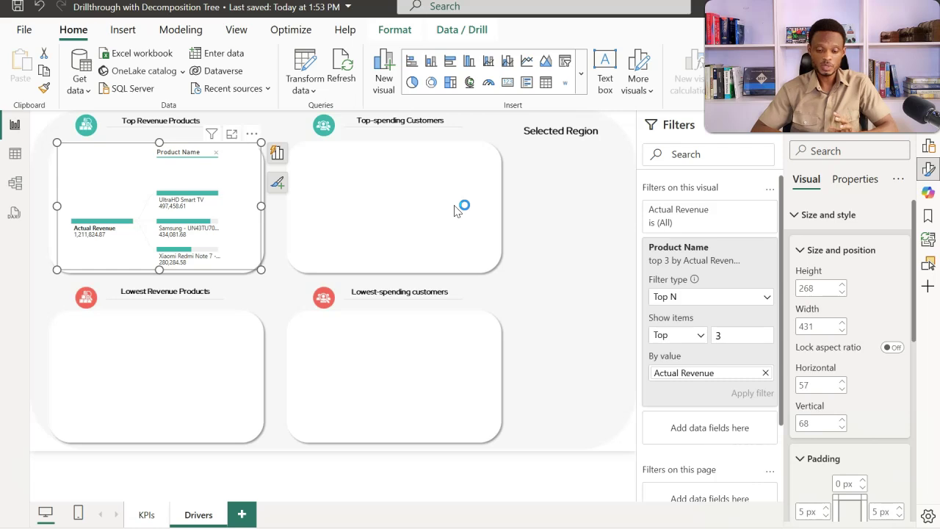
click(139, 149)
click(352, 166)
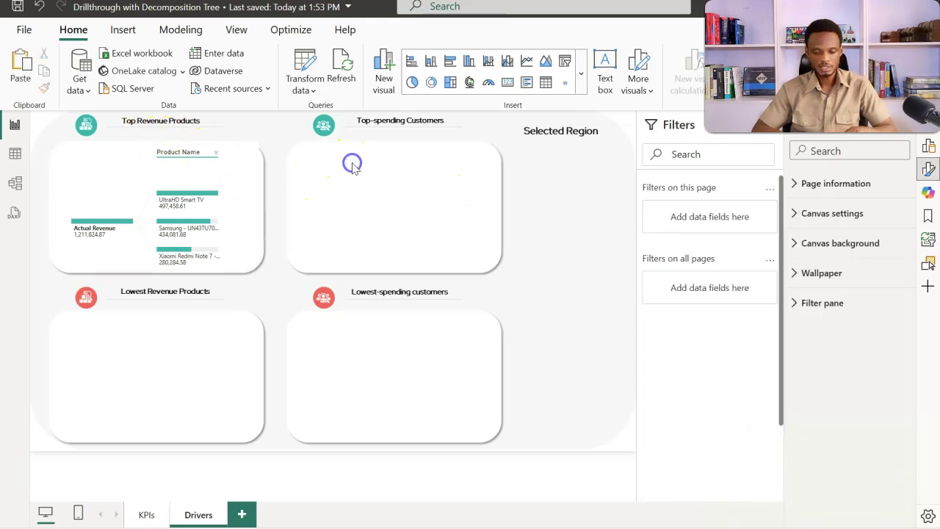
key(Tab)
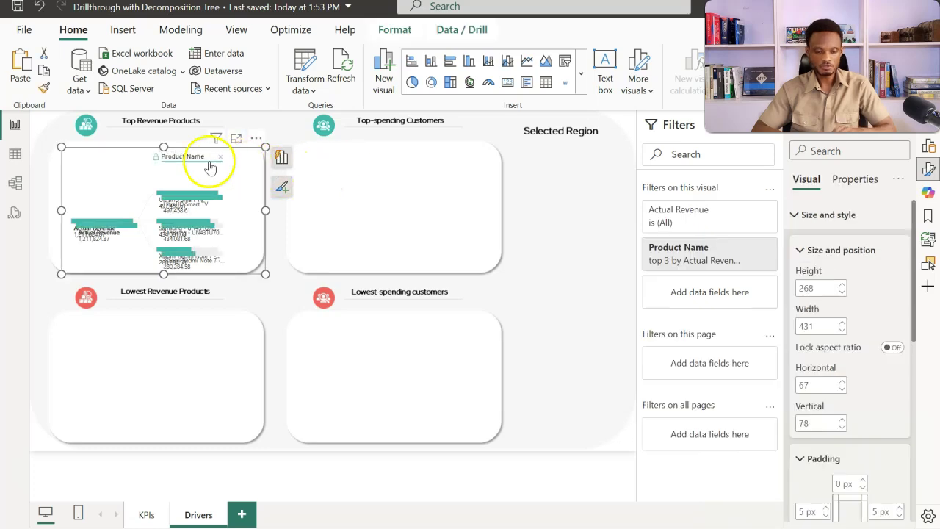
drag(129, 155, 359, 147)
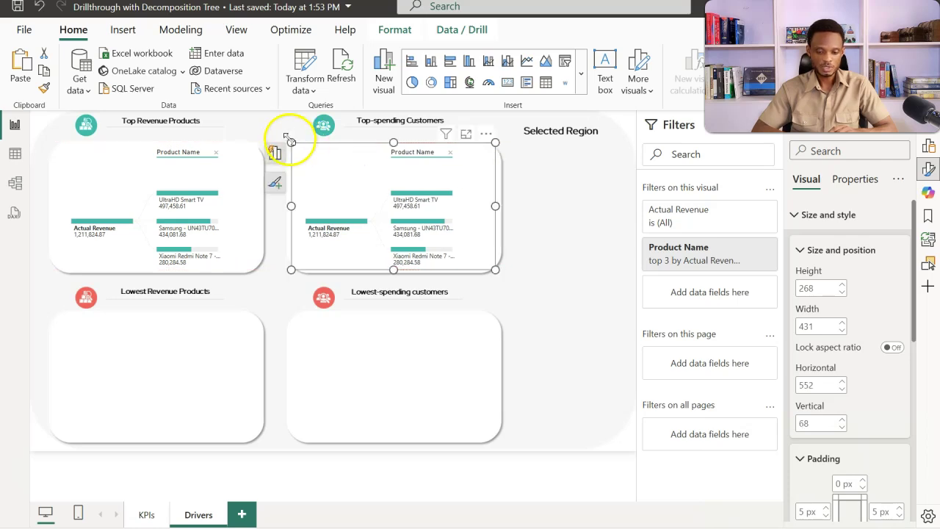
drag(290, 140, 295, 143)
click(368, 222)
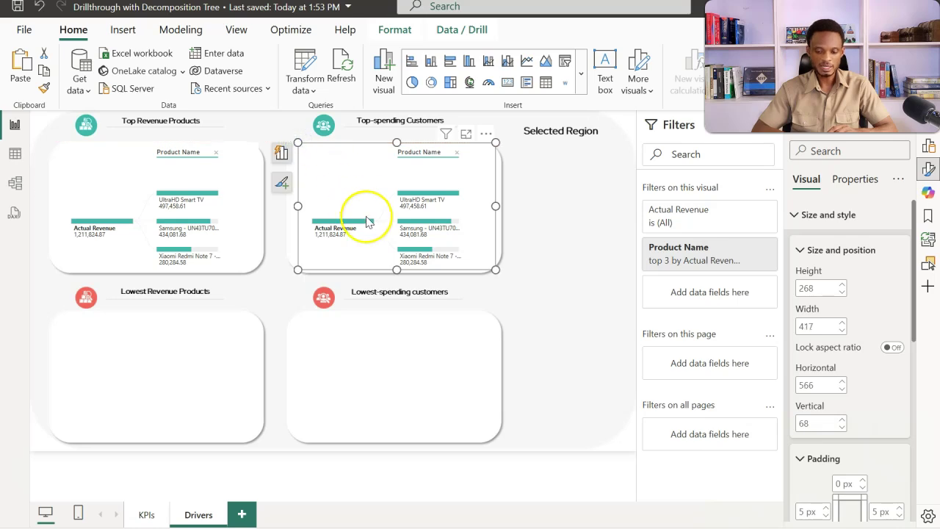
click(560, 306)
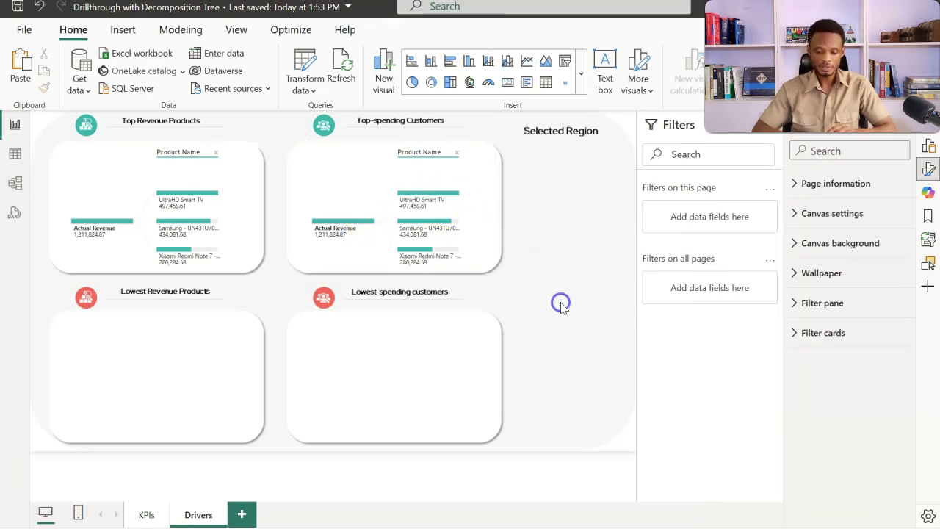
Replace Product Name with Customer Name from the Customers table as the Explain by field of the Top-spending Customers tree
click(319, 160)
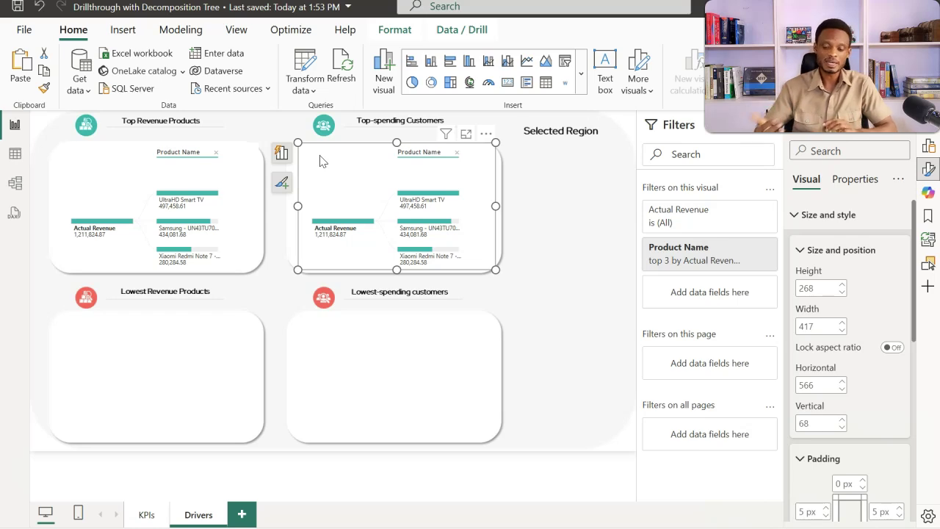
click(282, 155)
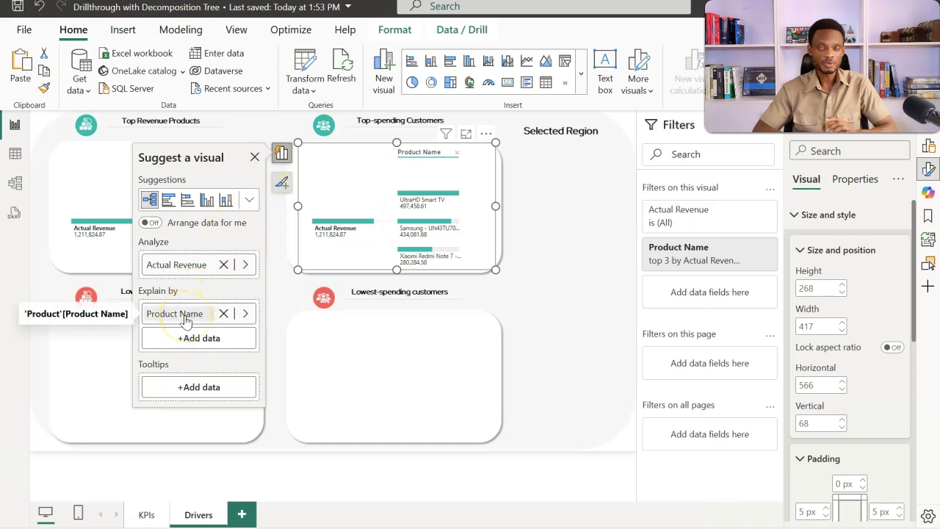
click(246, 313)
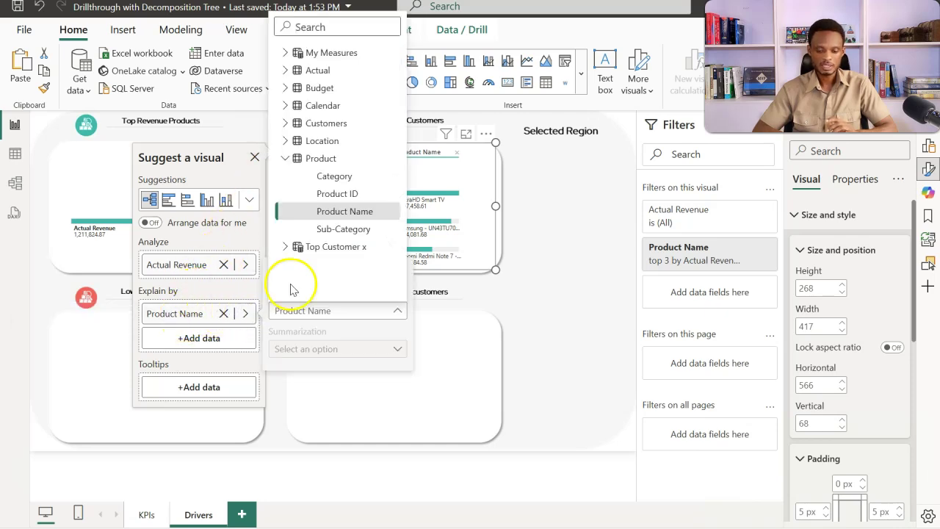
click(285, 158)
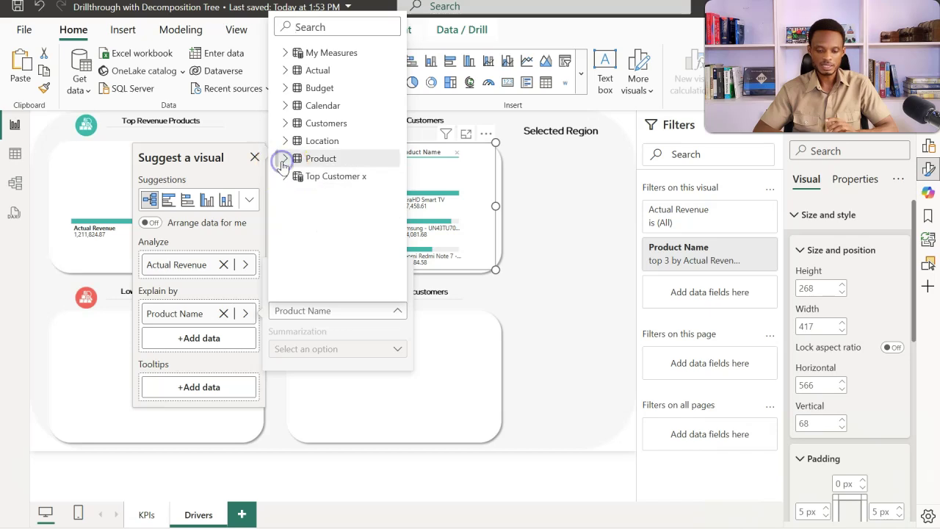
click(285, 123)
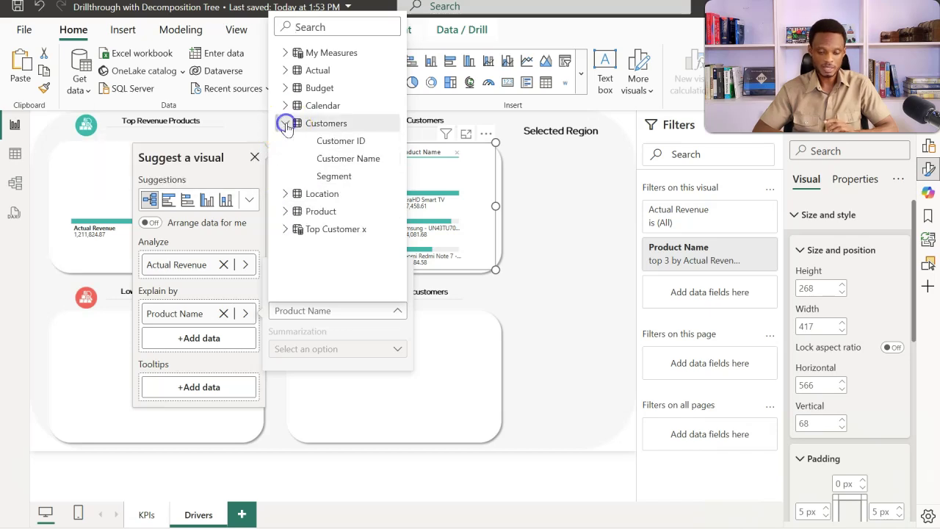
click(348, 159)
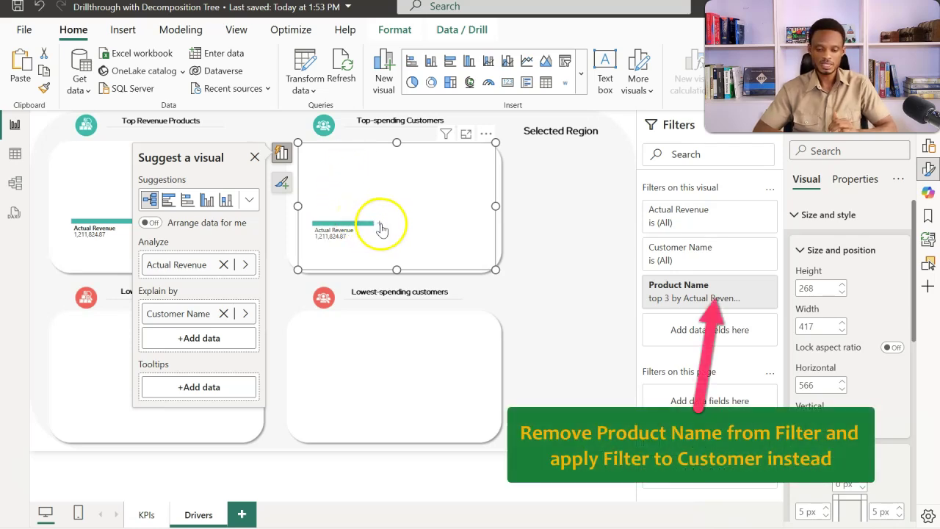
Expand the Actual Revenue node of the Top-spending Customers tree by Customer Name
click(378, 224)
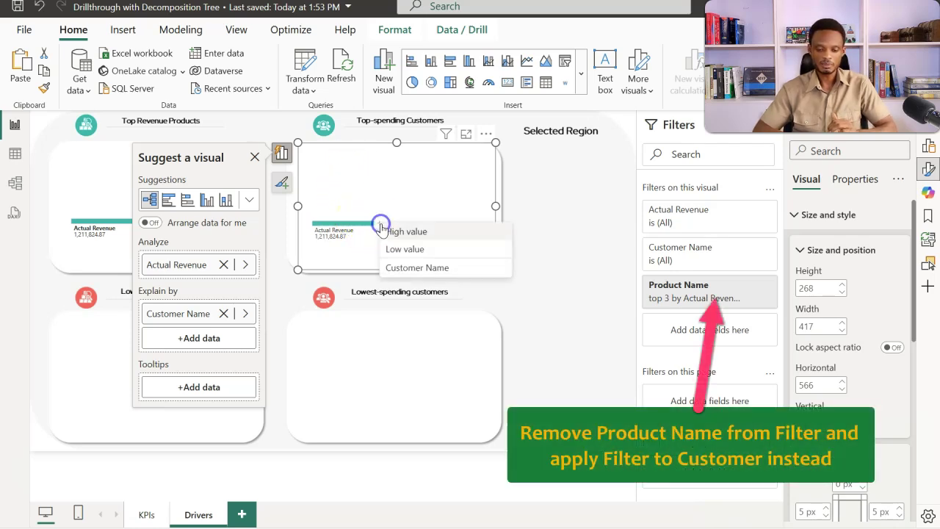
click(409, 267)
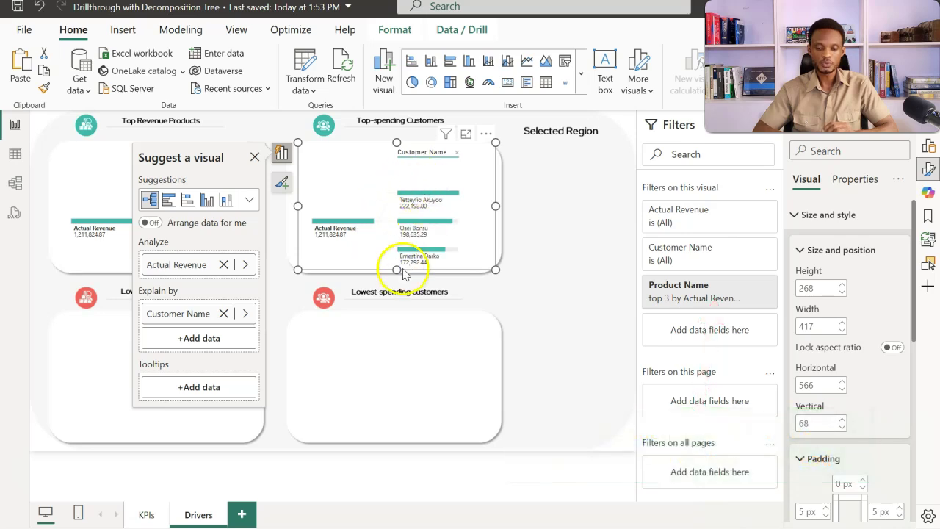
click(550, 253)
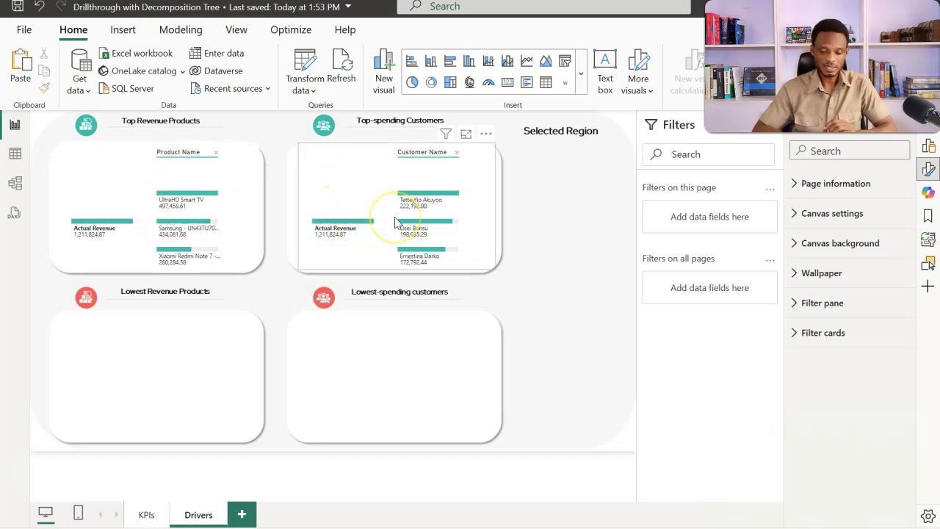
Duplicate the Top Revenue Products tree and place the copy inside the Lowest Revenue Products card
mouse_move(172, 266)
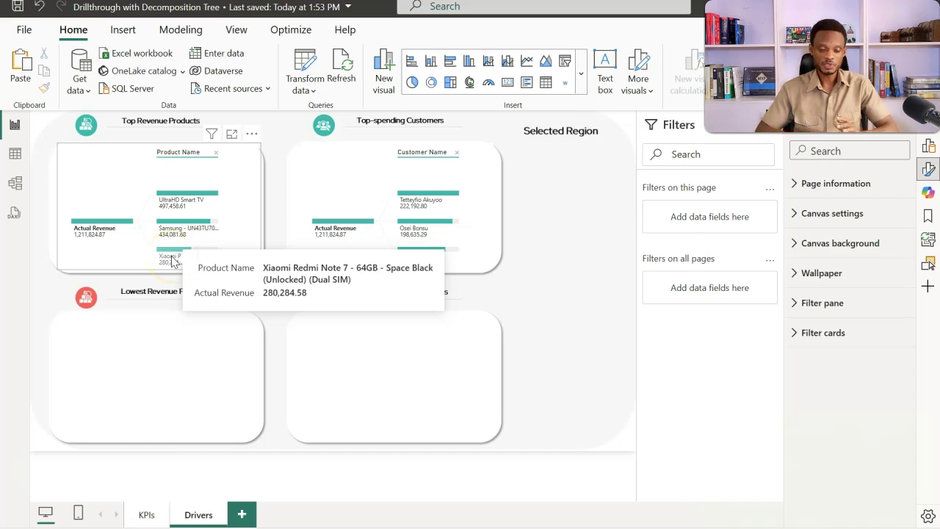
click(85, 152)
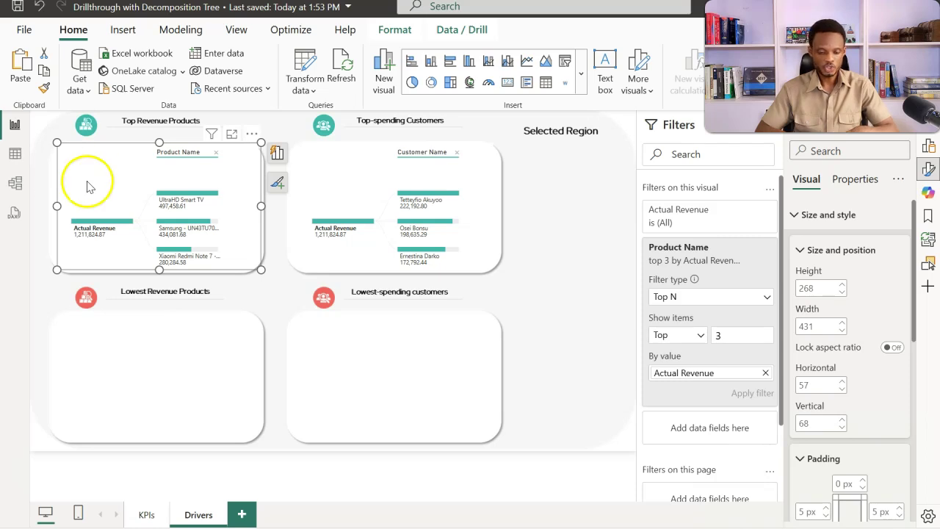
click(112, 352)
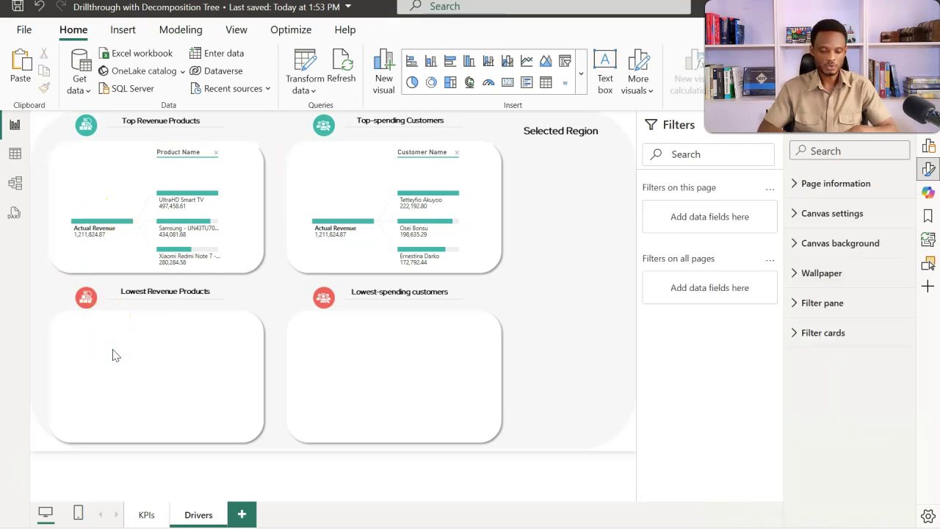
click(118, 332)
drag(130, 169, 121, 328)
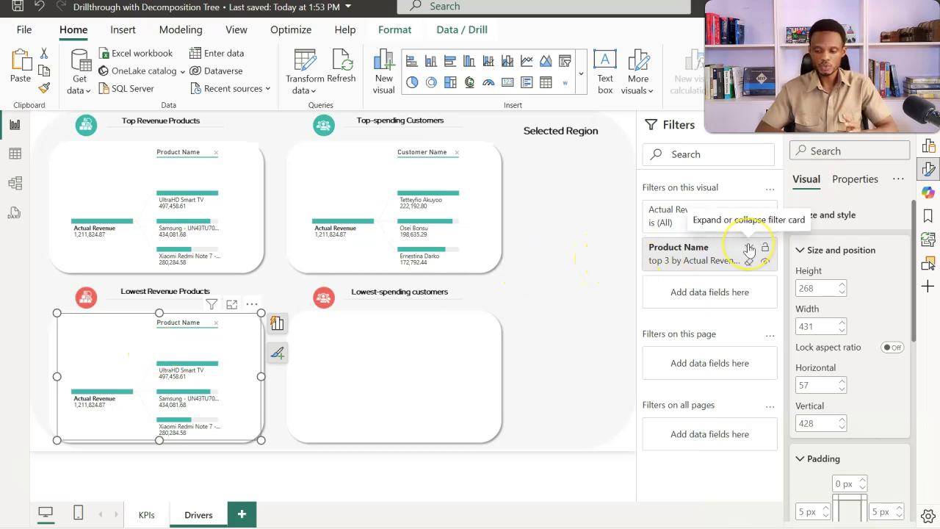
Switch the copied tree's Product Name Top N filter to show the Bottom 3 items by Actual Revenue and apply it
click(749, 249)
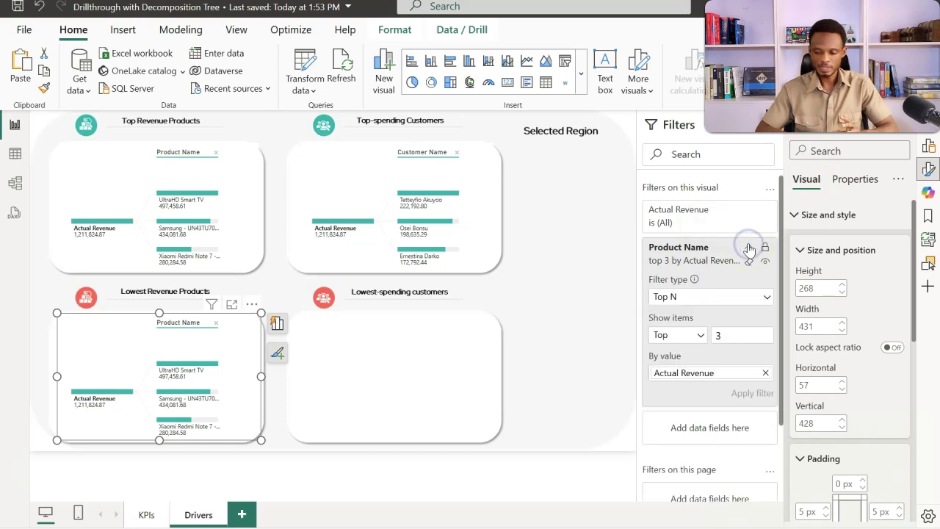
click(700, 334)
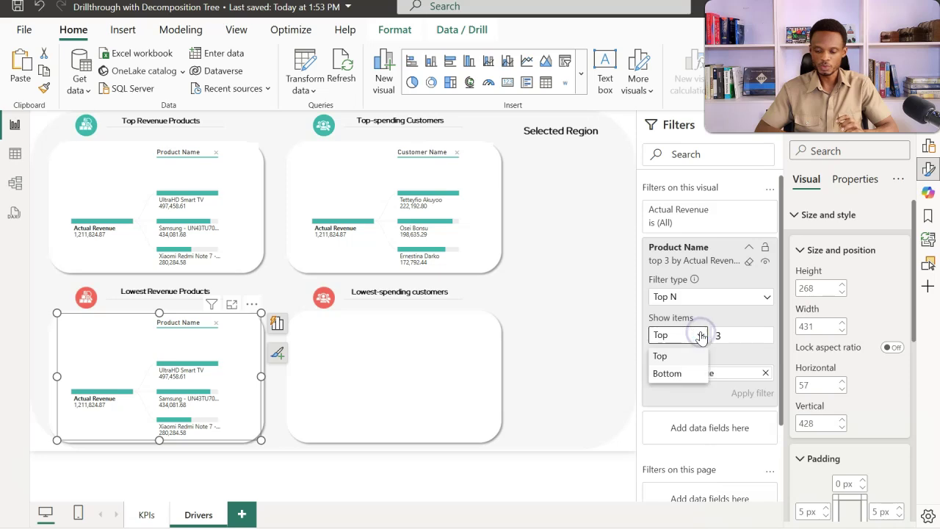
click(668, 376)
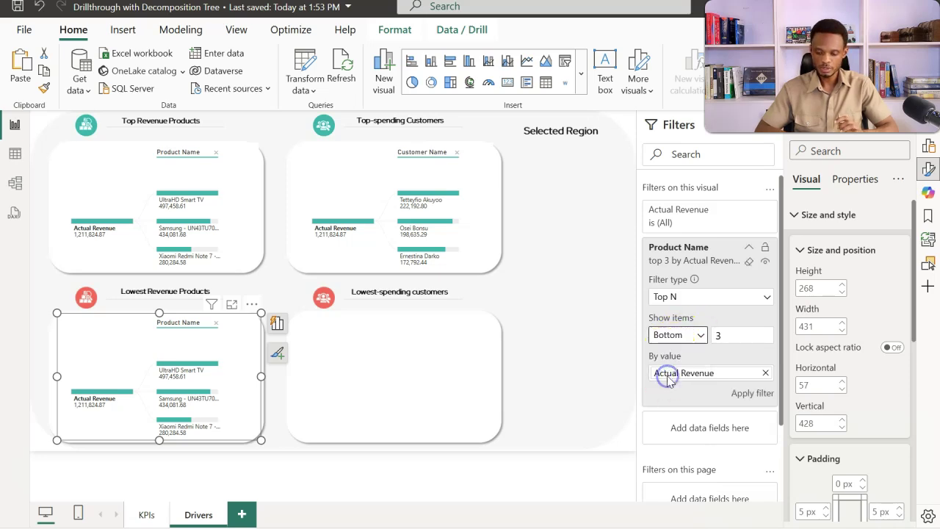
click(749, 393)
click(121, 328)
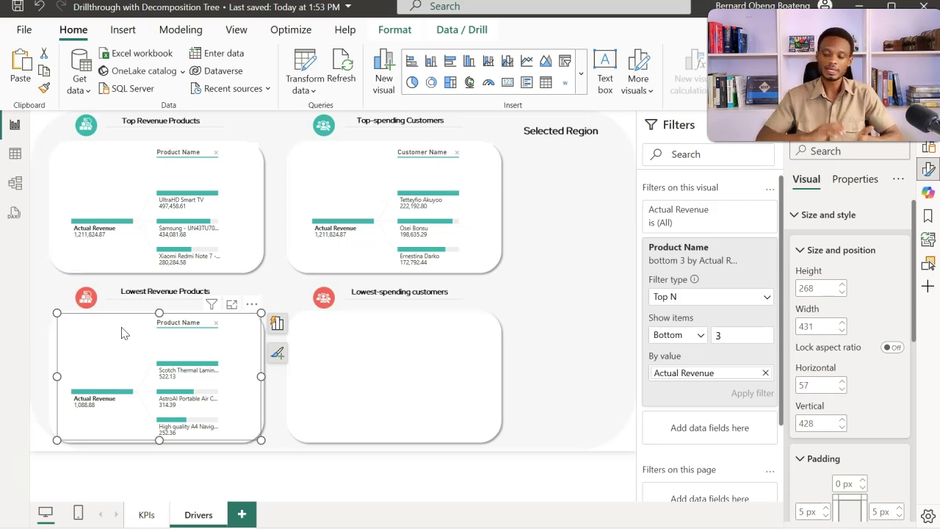
Set the selected connector line color of the Lowest Revenue Products tree to the theme's coral red
click(277, 360)
click(340, 374)
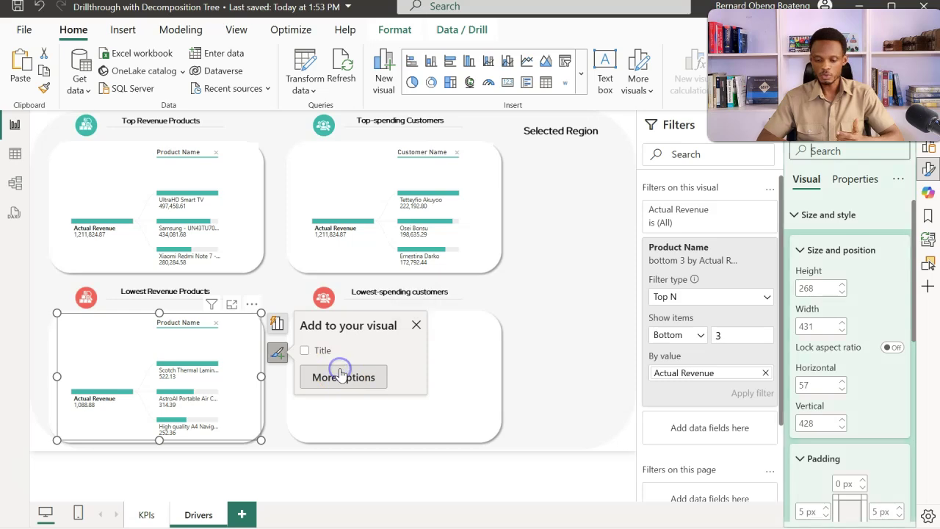
click(793, 219)
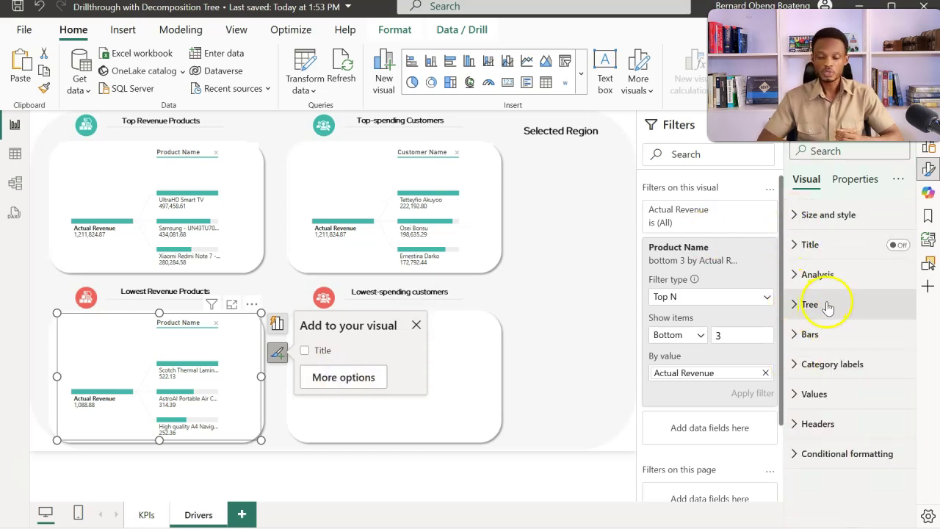
click(802, 304)
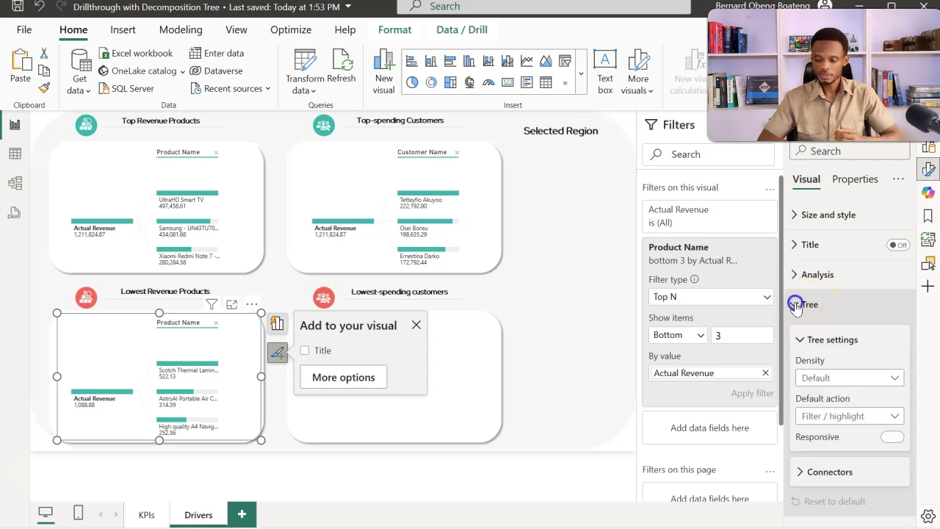
scroll(811, 360, down, 3)
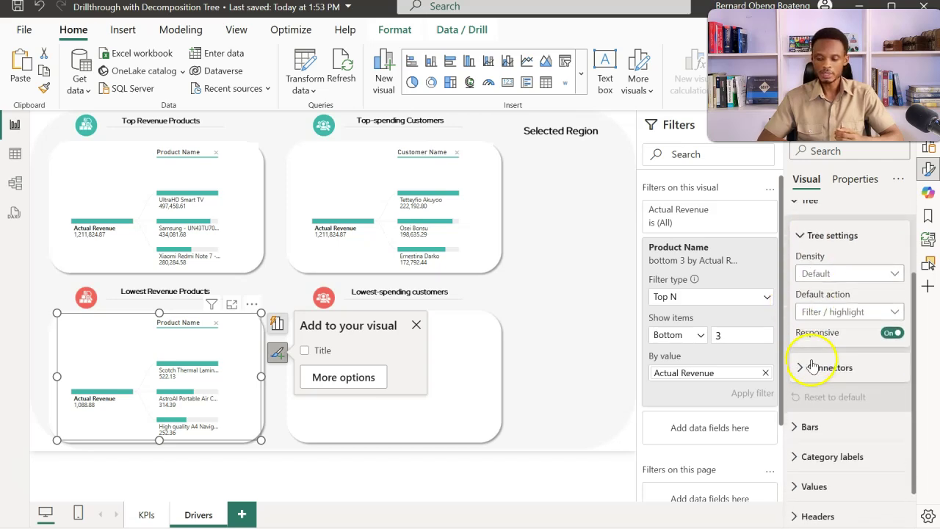
click(809, 370)
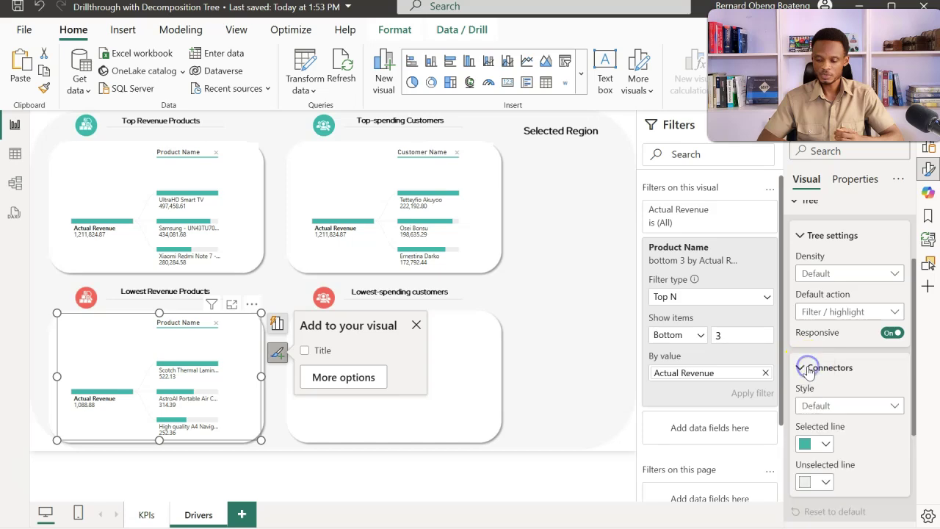
scroll(808, 371, down, 2)
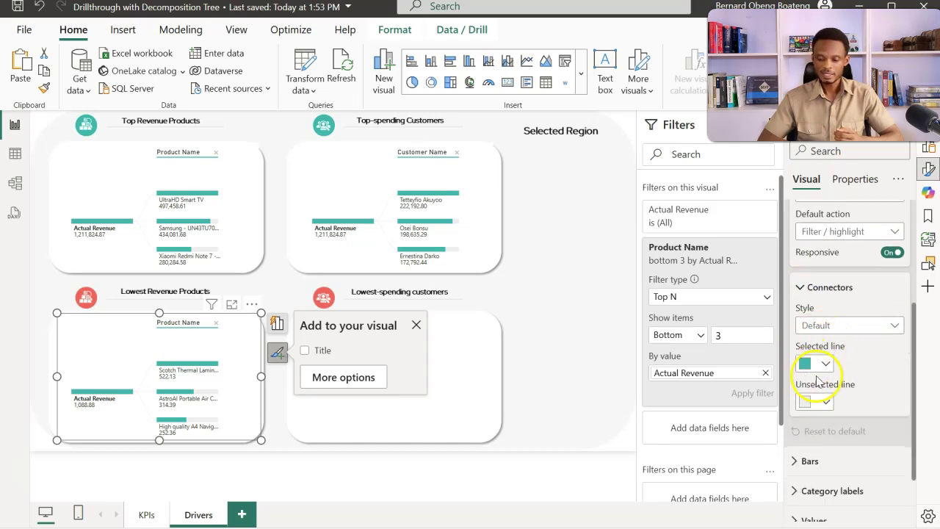
click(826, 363)
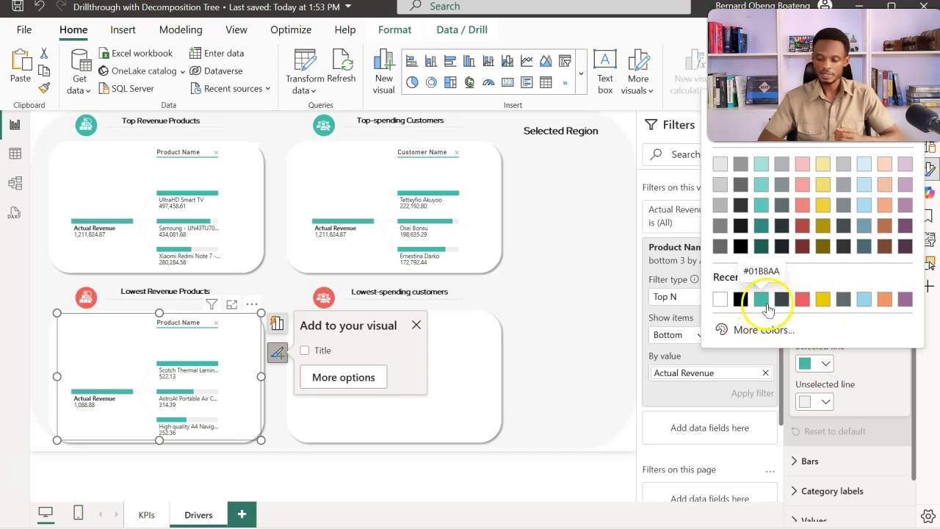
click(802, 301)
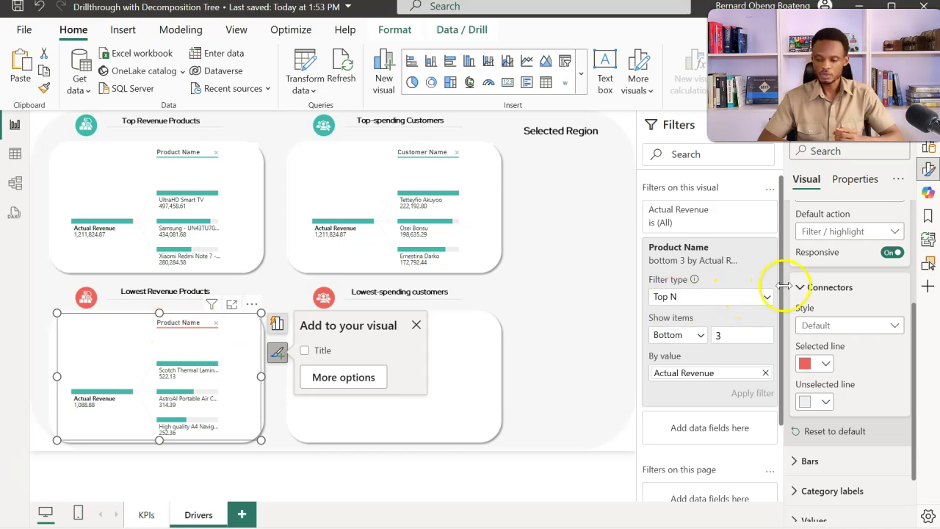
scroll(808, 293, up, 5)
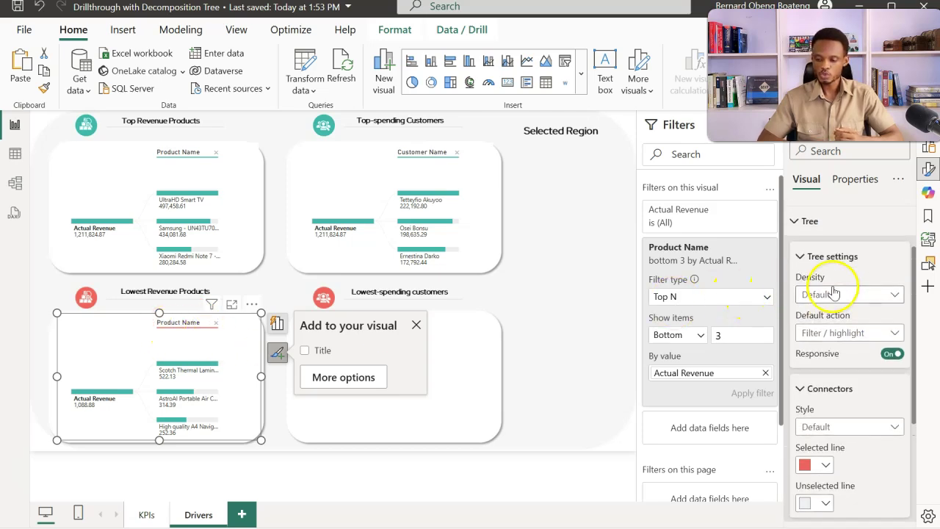
click(797, 217)
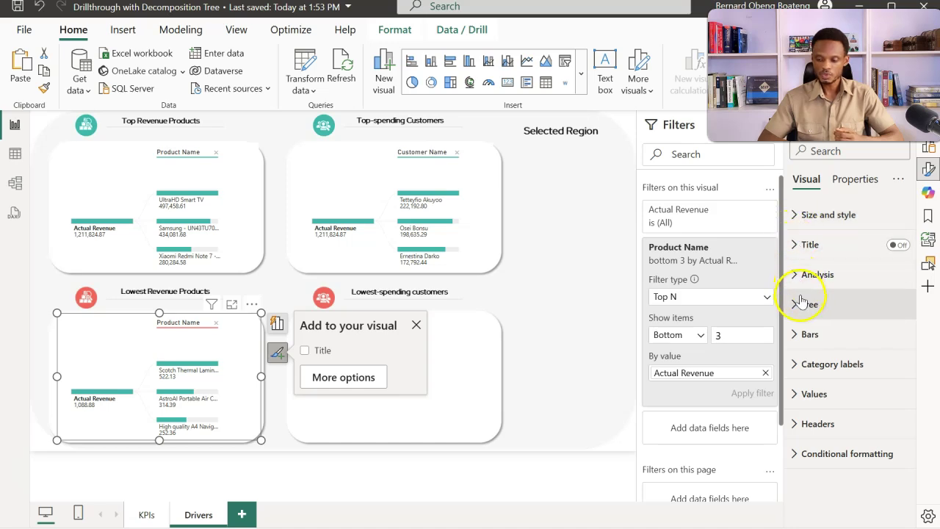
Set the positive bar color of the Lowest Revenue Products tree to the same coral red
click(805, 333)
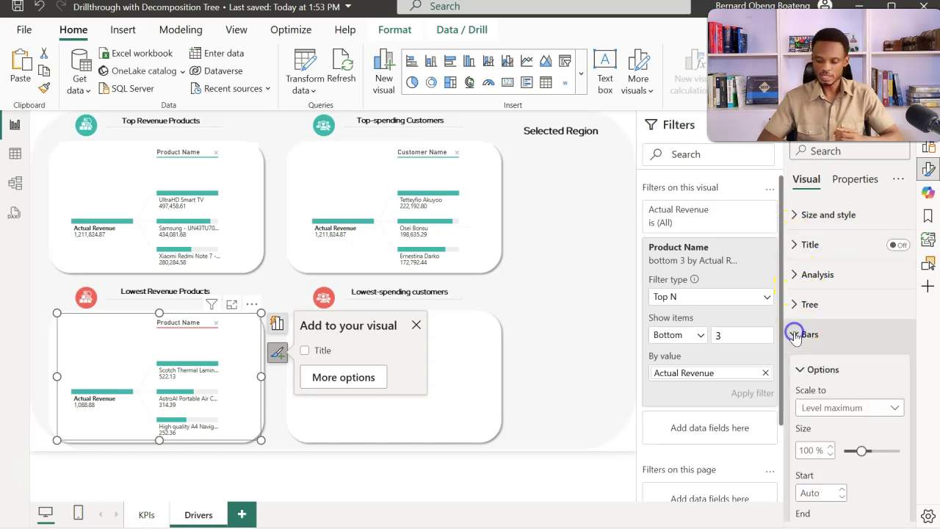
scroll(794, 332, down, 2)
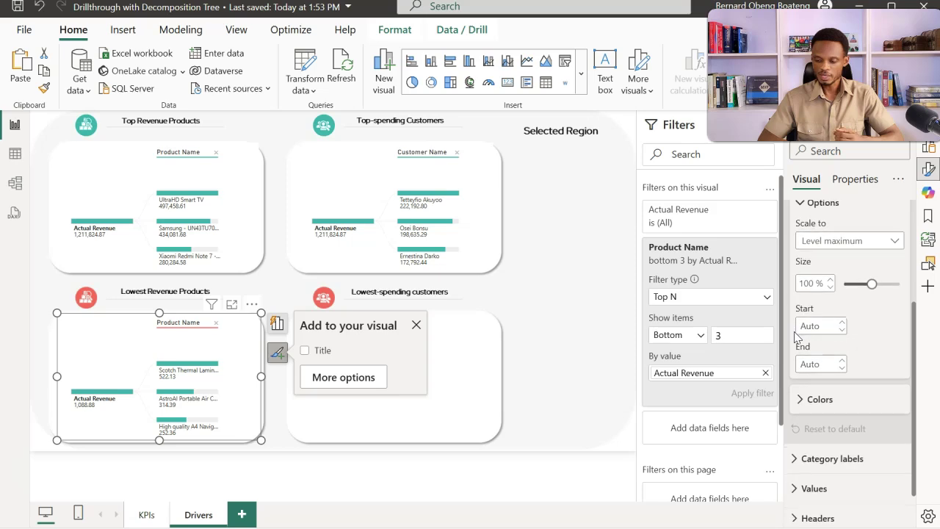
click(799, 359)
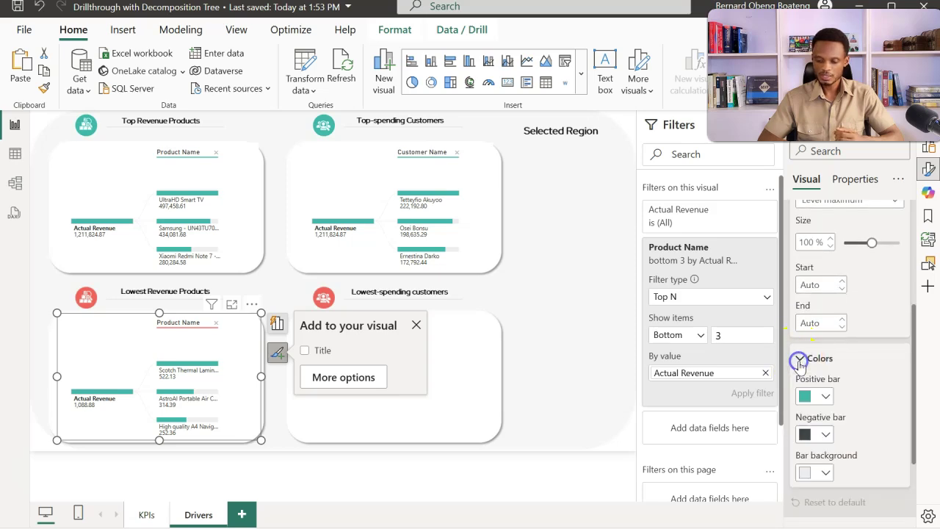
click(823, 397)
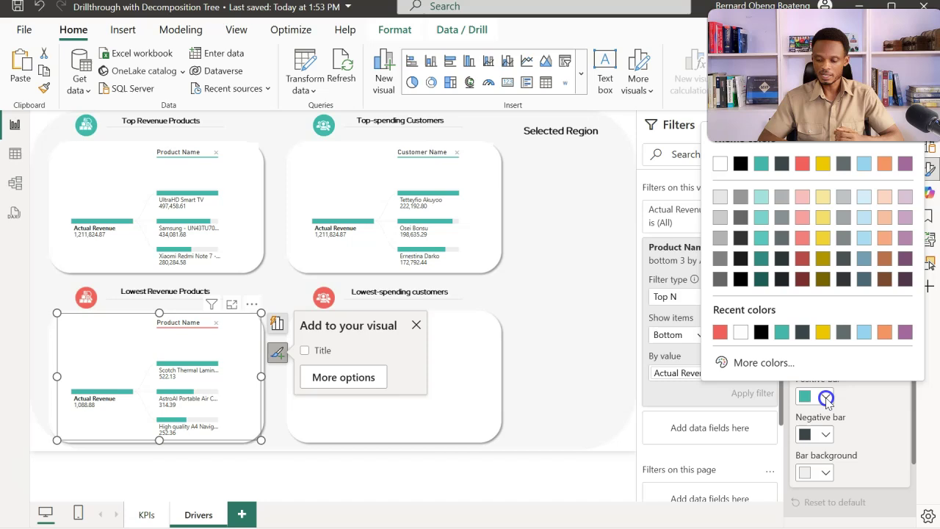
click(719, 332)
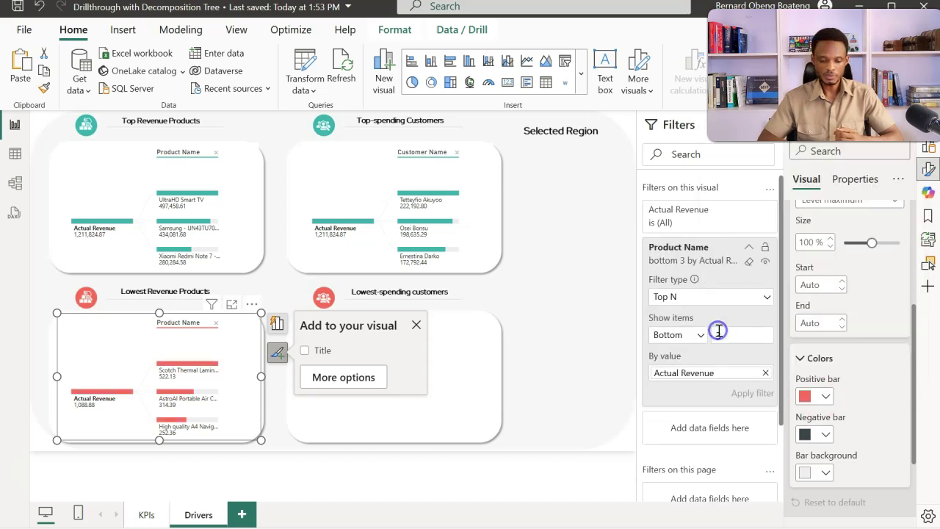
click(49, 287)
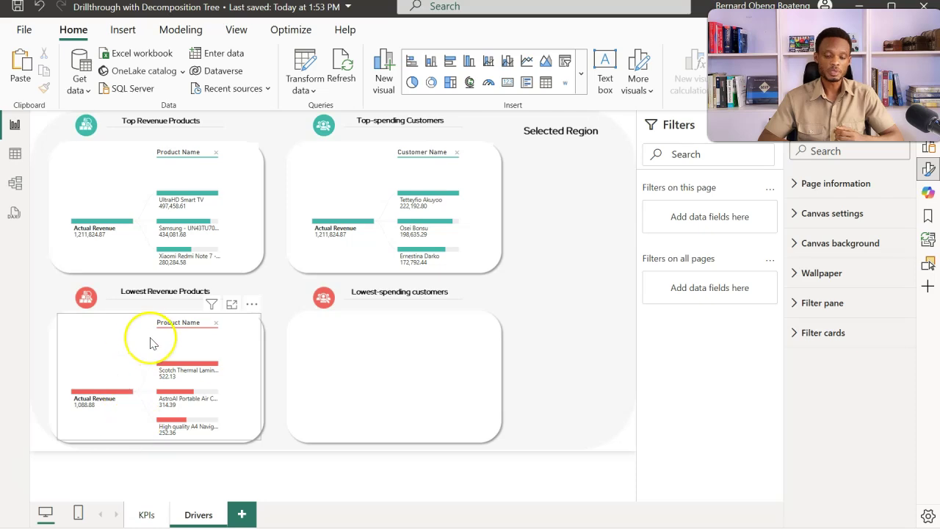
click(137, 312)
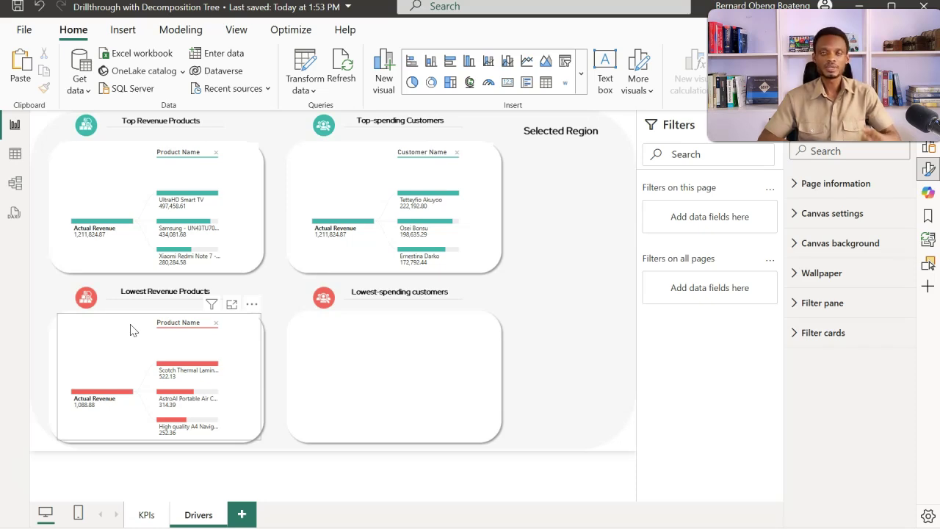
Duplicate the Lowest Revenue Products tree and place the copy inside the Lowest-spending customers card
click(131, 328)
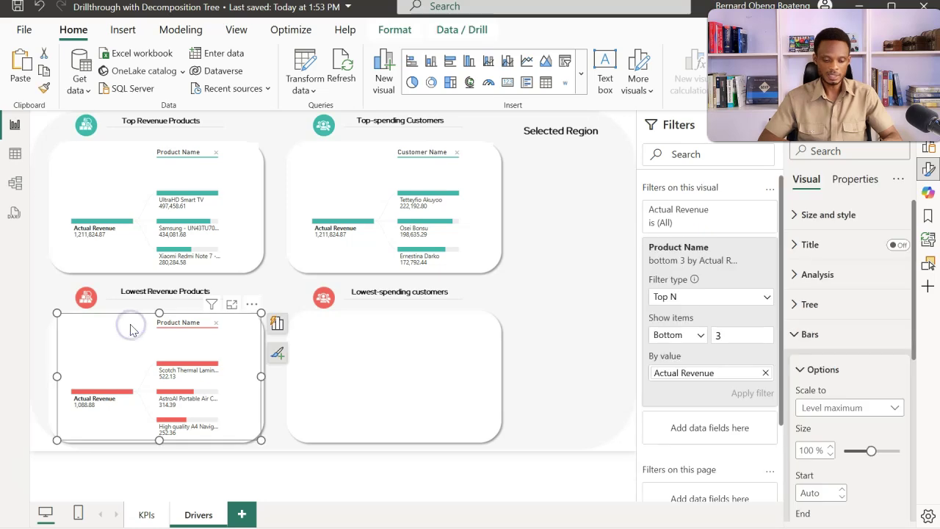
click(328, 327)
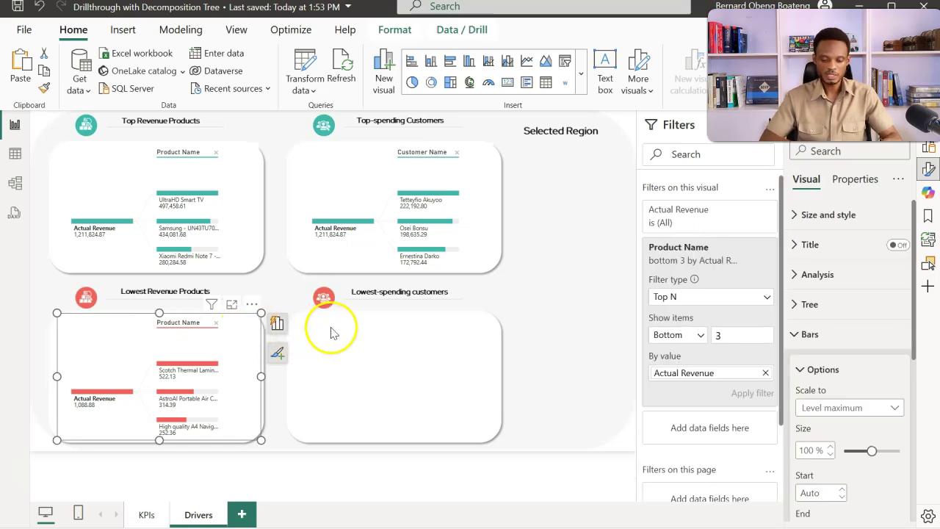
click(185, 336)
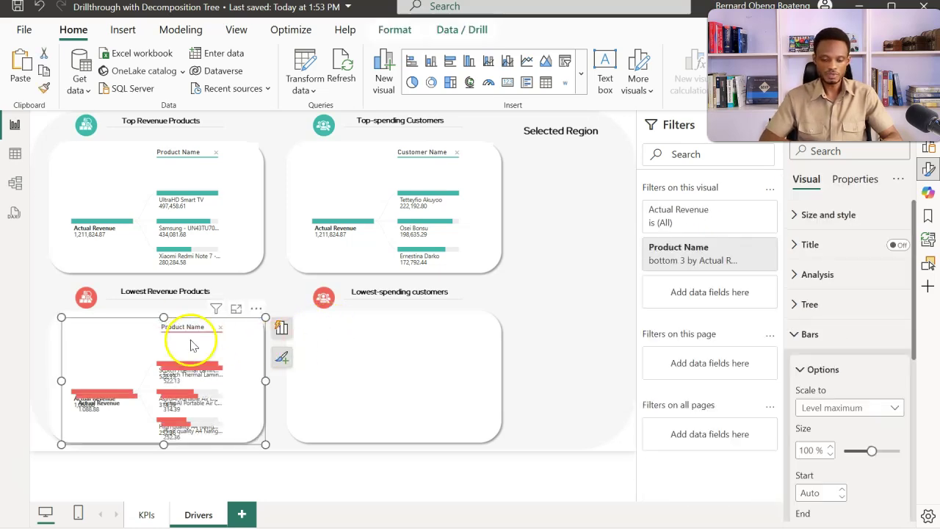
drag(138, 334, 358, 329)
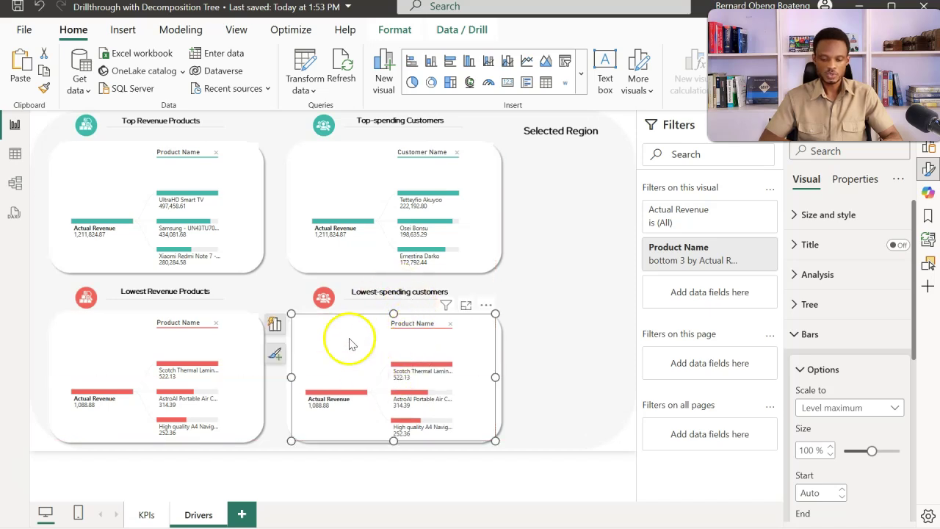
Replace Product Name with Customer Name from the Customers table as the Explain by field of the Lowest-spending customers tree
click(274, 324)
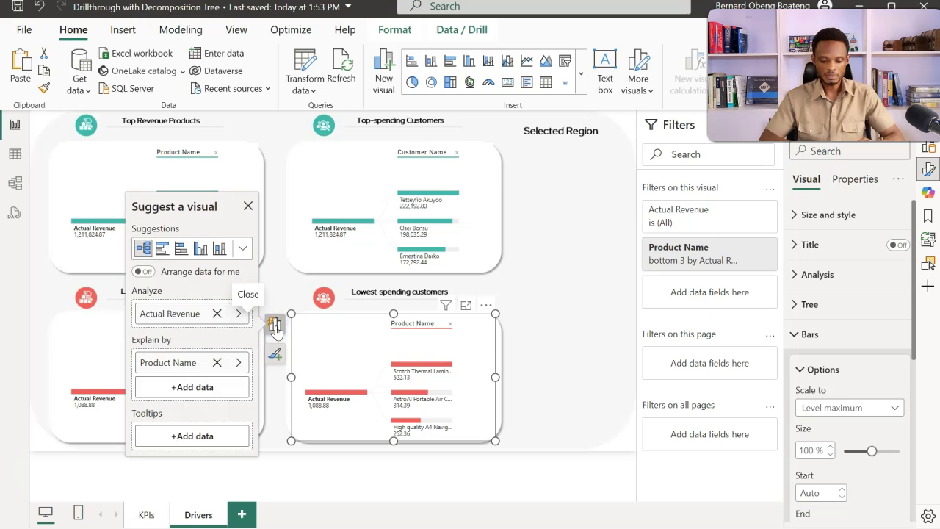
click(239, 362)
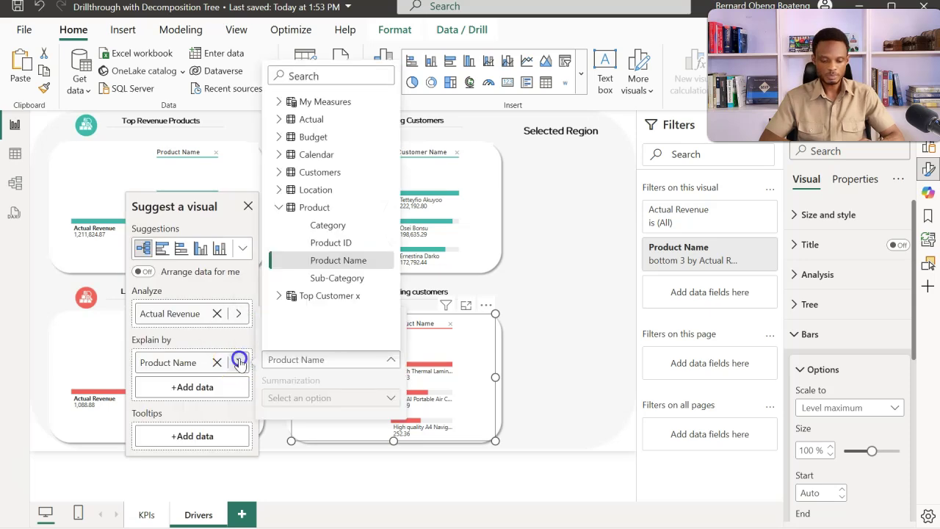
click(281, 209)
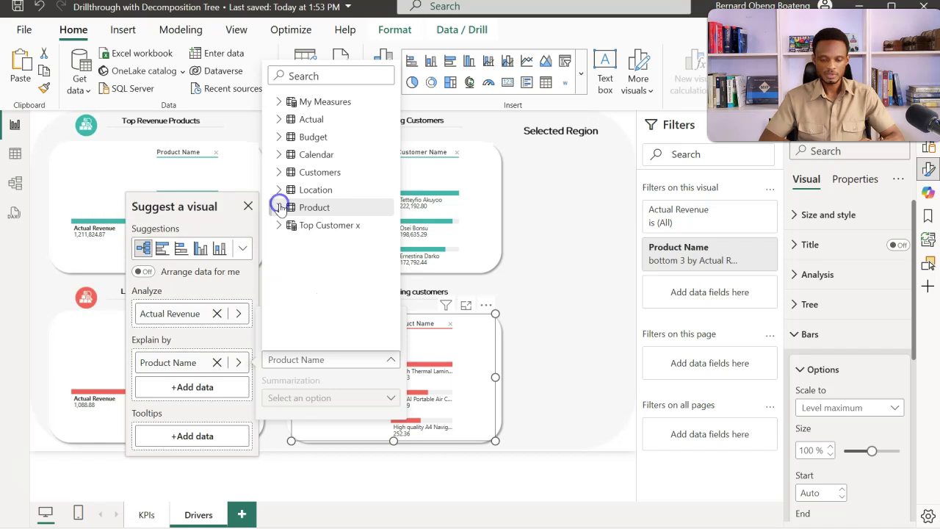
click(280, 171)
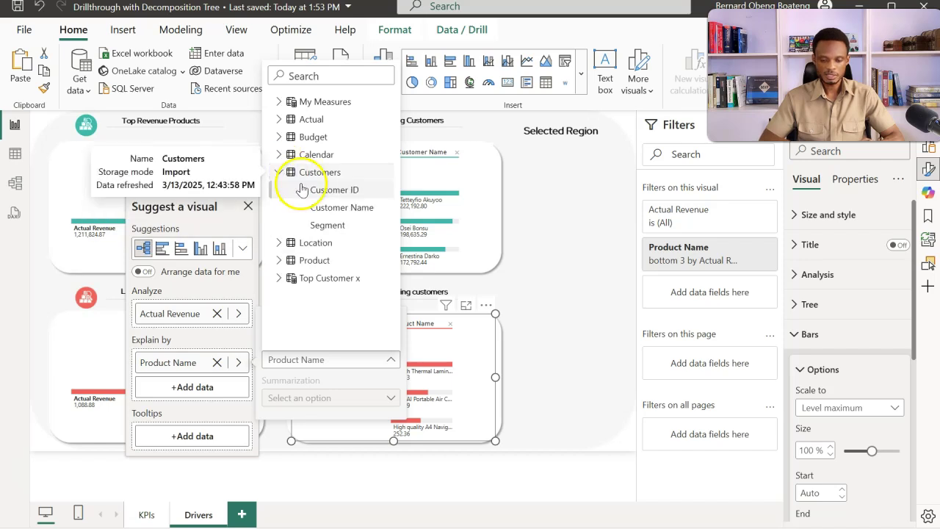
click(331, 205)
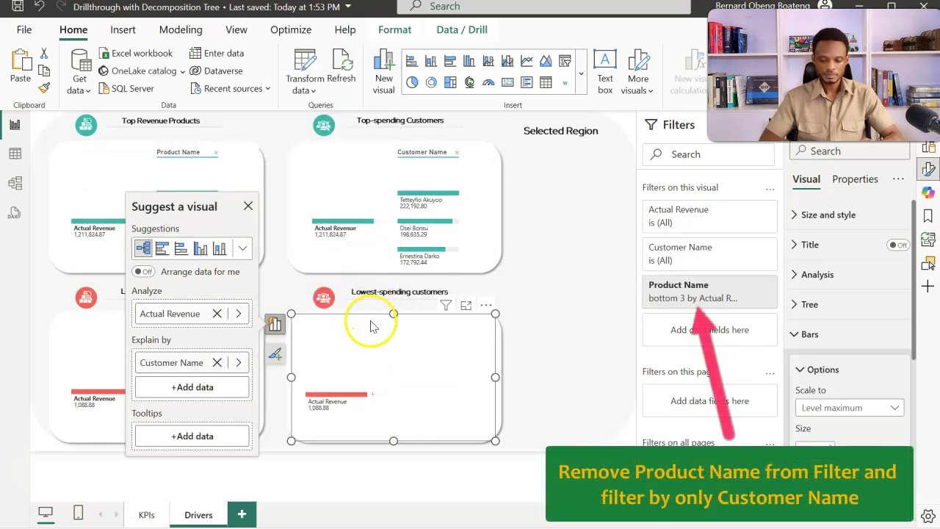
Expand the Actual Revenue node of the Lowest-spending customers tree by Customer Name
click(373, 394)
click(408, 438)
click(548, 335)
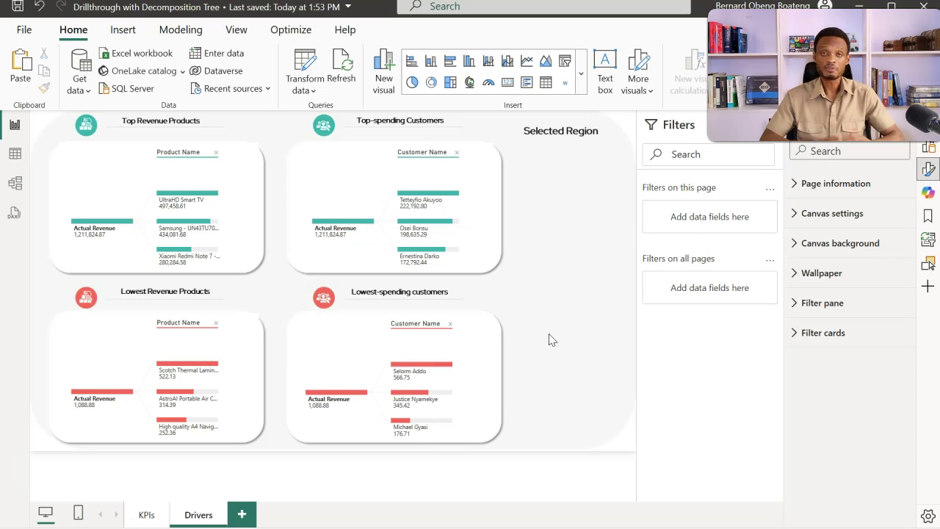
click(553, 323)
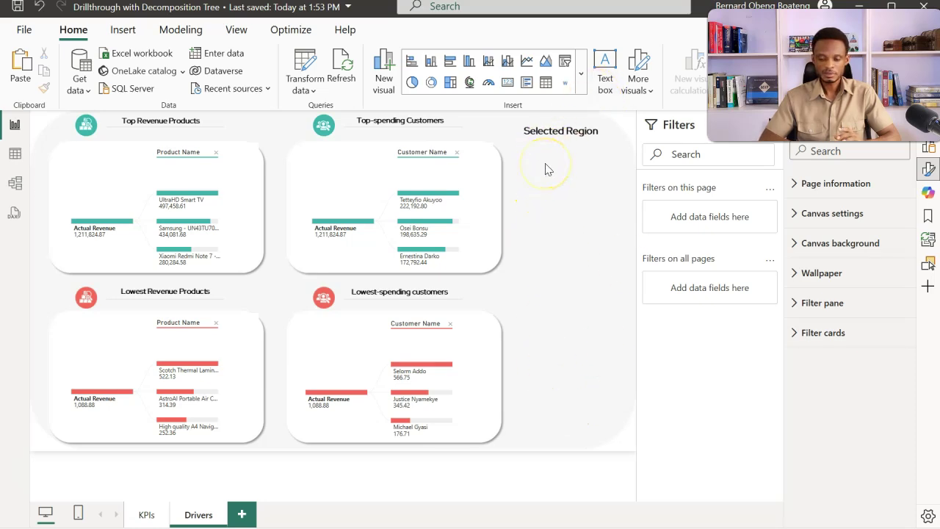
Add a slicer for Region from the Location table beneath the Selected Region heading and make it slightly taller
click(566, 61)
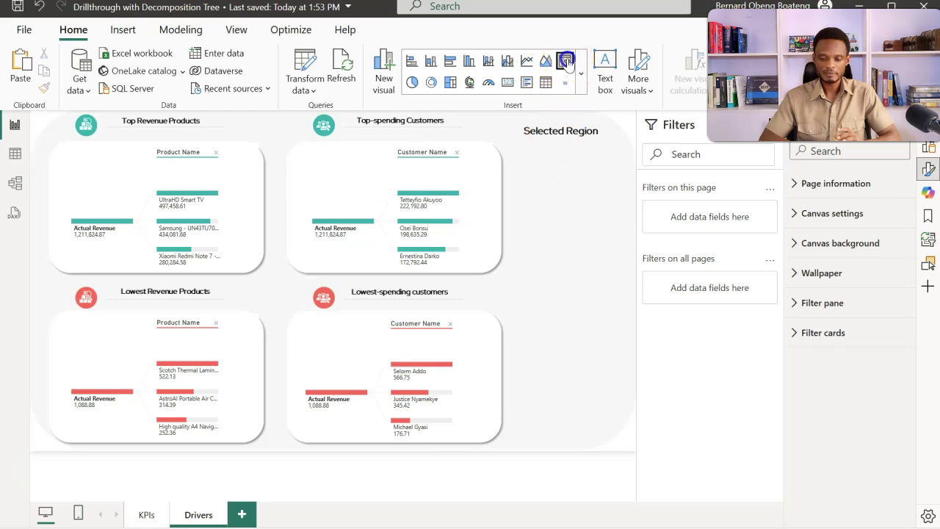
drag(560, 158, 566, 177)
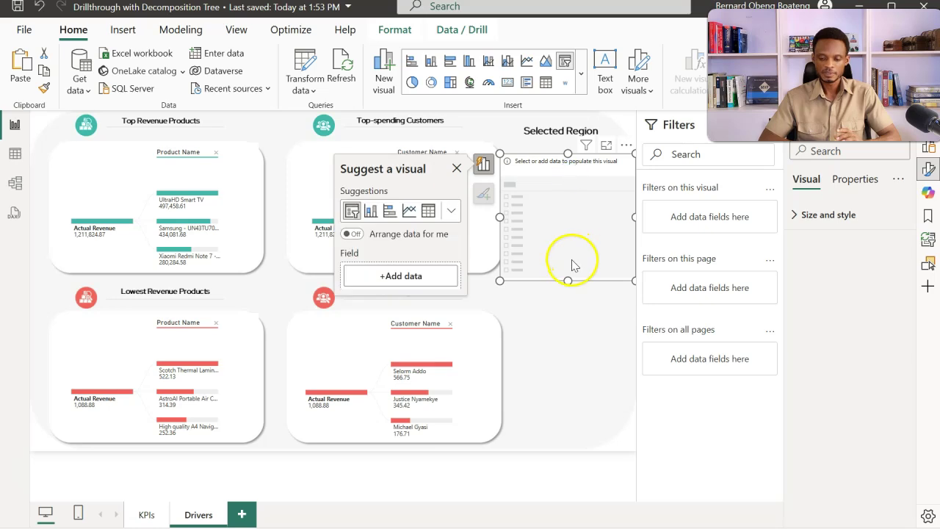
click(443, 278)
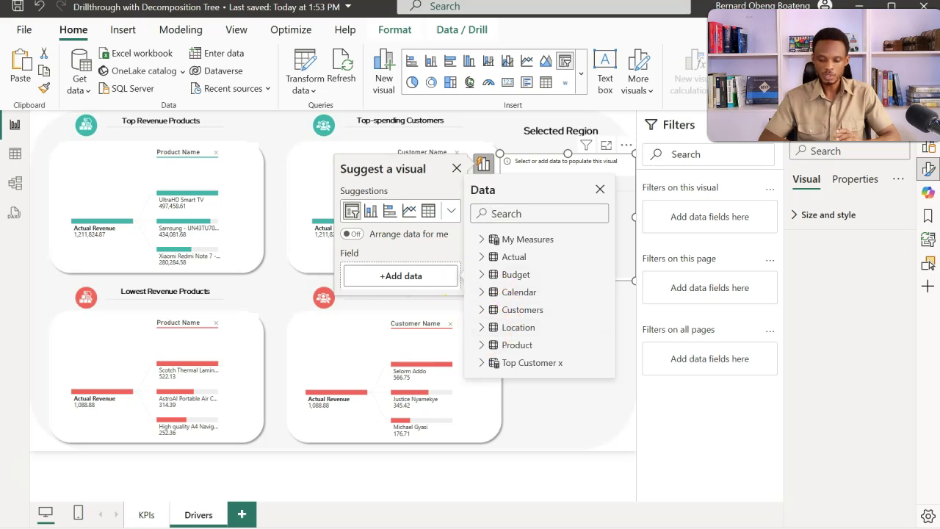
click(480, 331)
scroll(485, 334, down, 1)
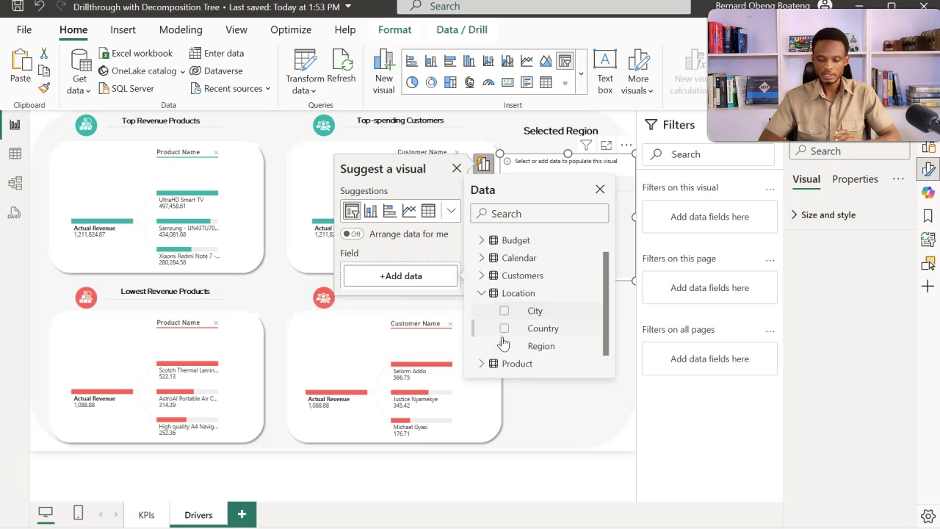
click(504, 329)
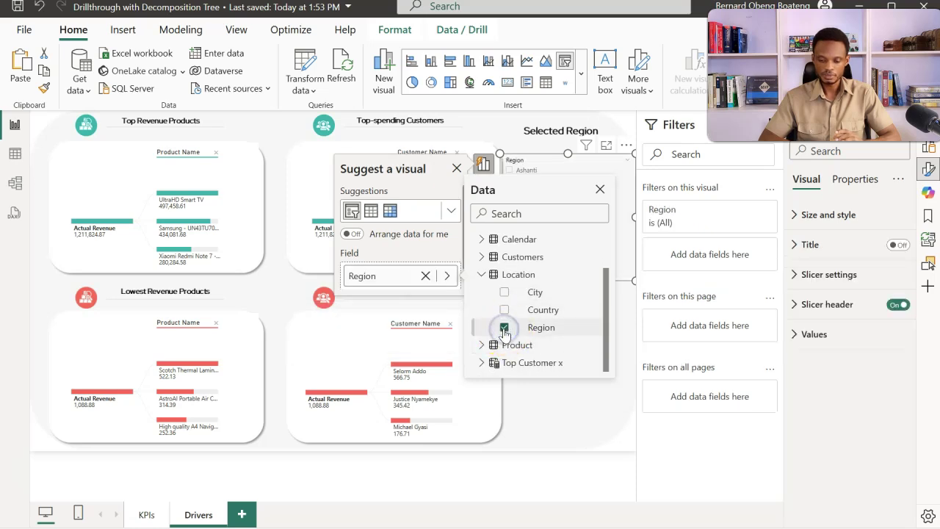
click(574, 407)
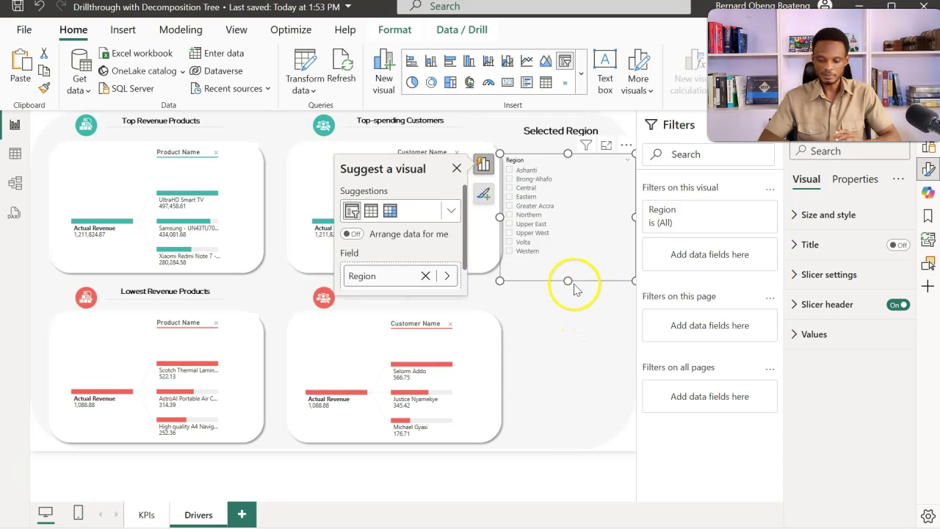
drag(570, 340, 568, 290)
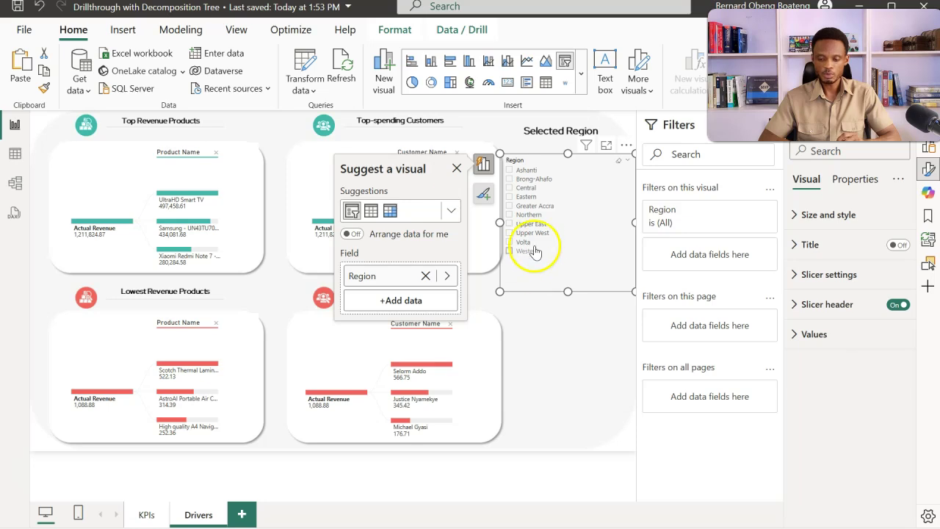
Change the Region slicer's style from a vertical list to Tile
click(483, 193)
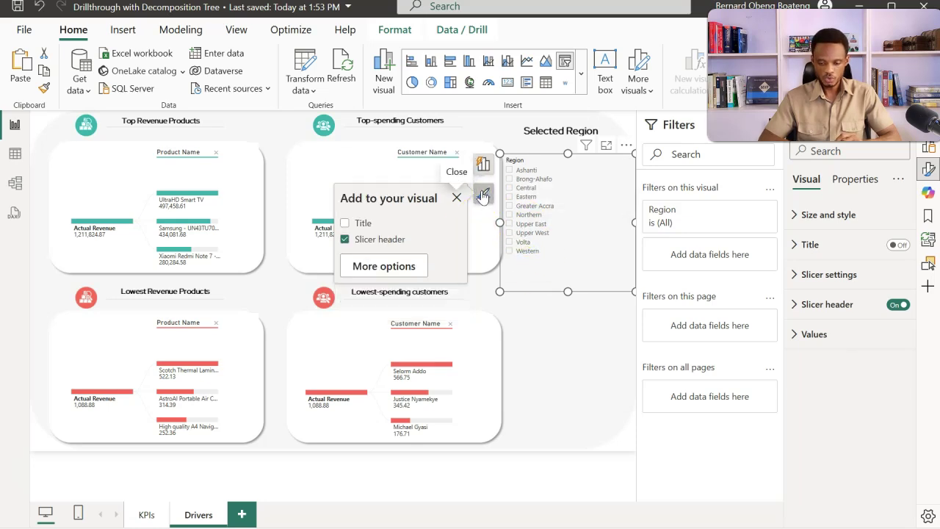
click(409, 267)
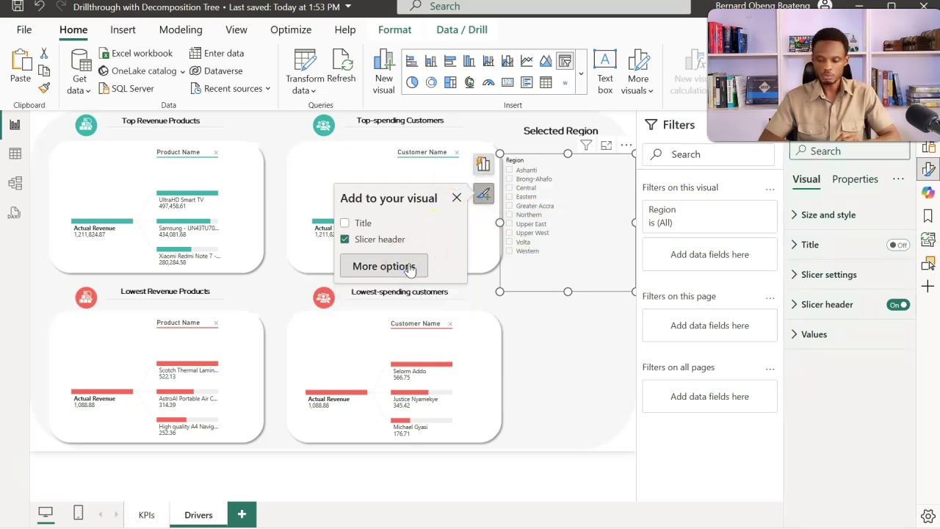
click(793, 276)
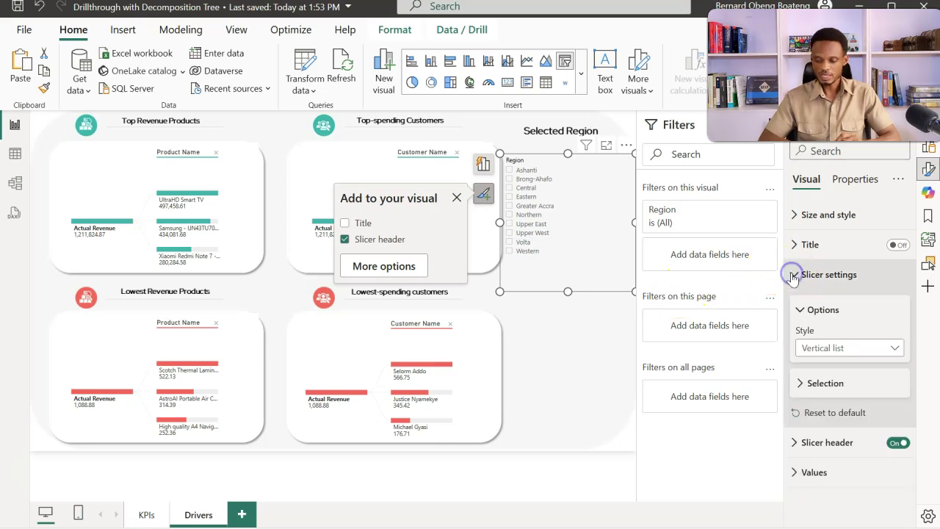
click(815, 350)
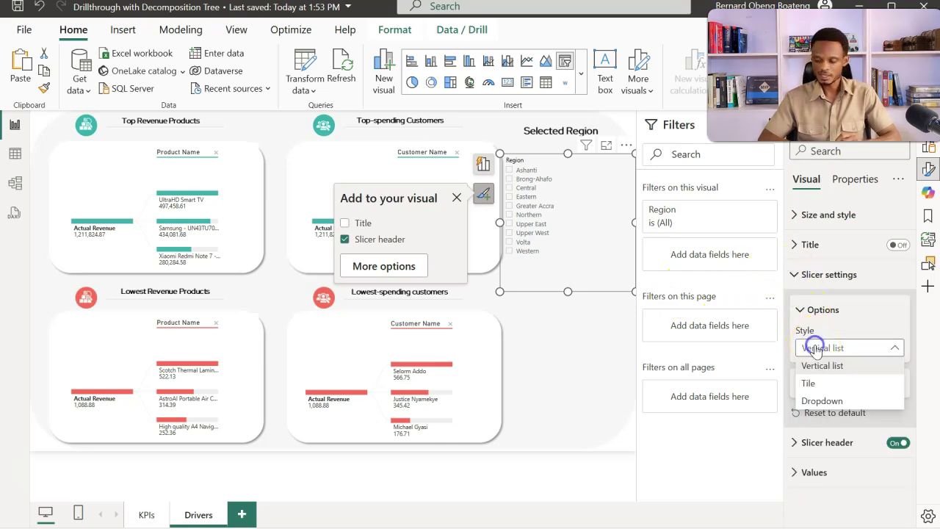
click(814, 384)
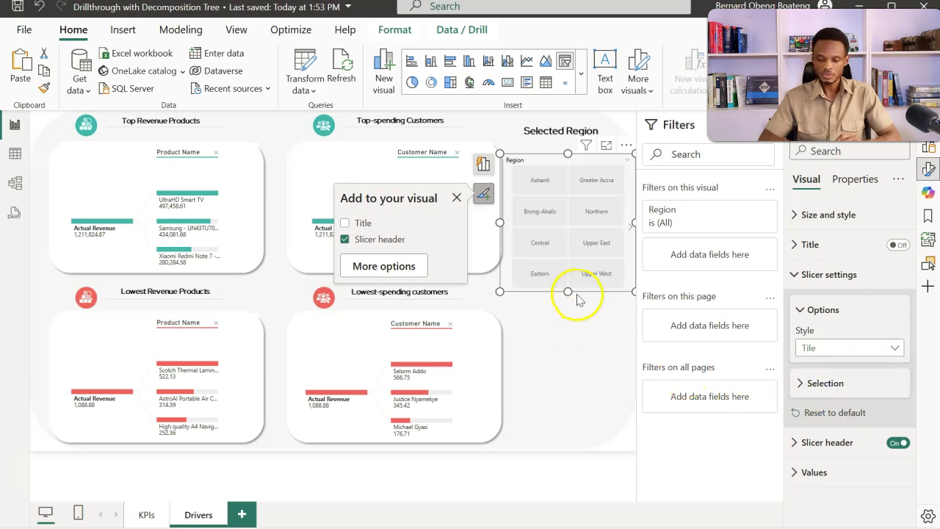
Resize the Region slicer into a tall, narrow single column of tiles and position it just beneath the Selected Region heading
drag(567, 292, 564, 438)
drag(500, 307, 534, 298)
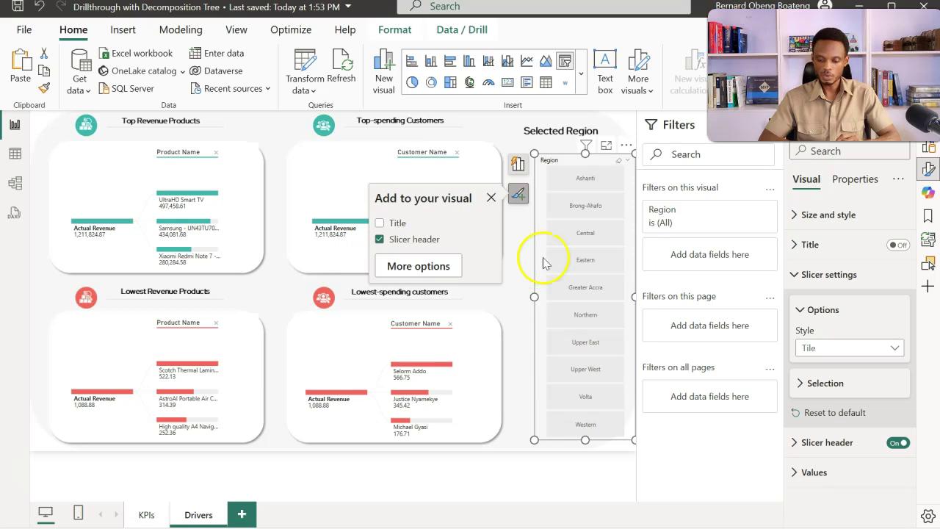
click(533, 396)
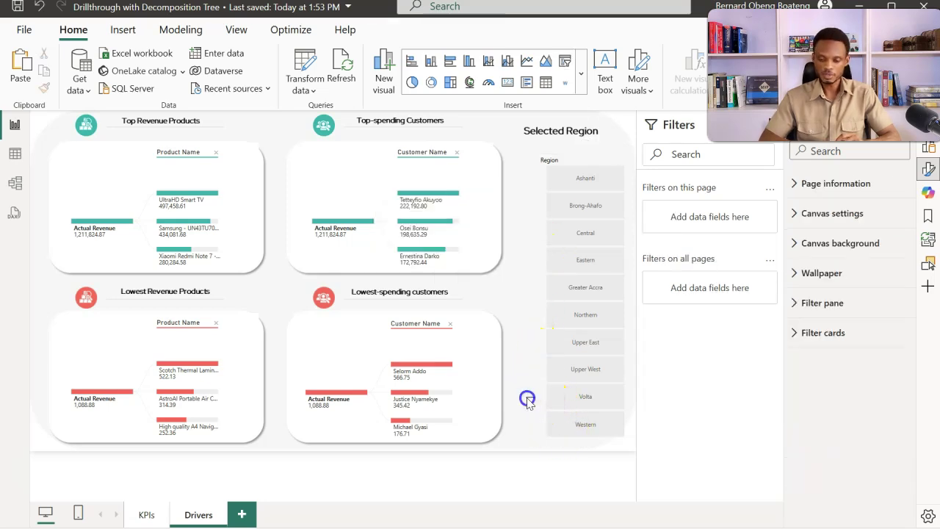
mouse_move(537, 398)
drag(538, 399, 526, 398)
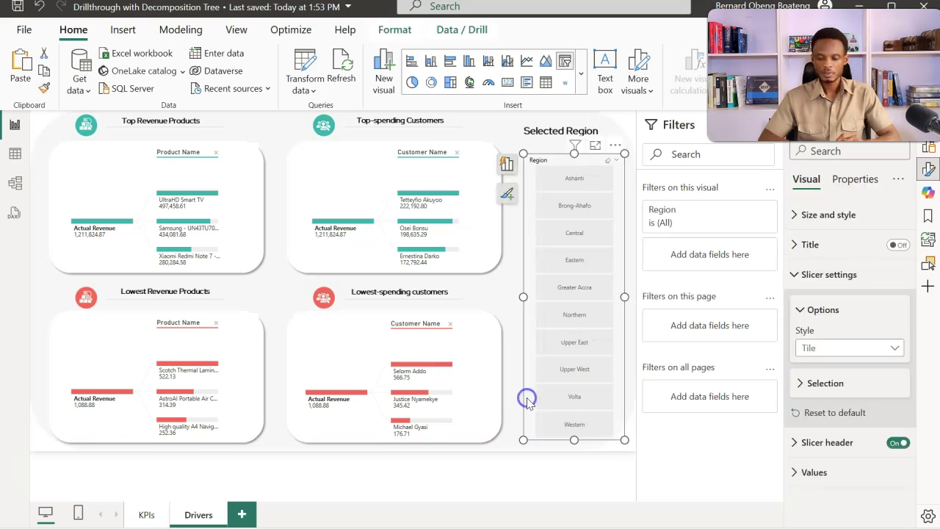
click(572, 151)
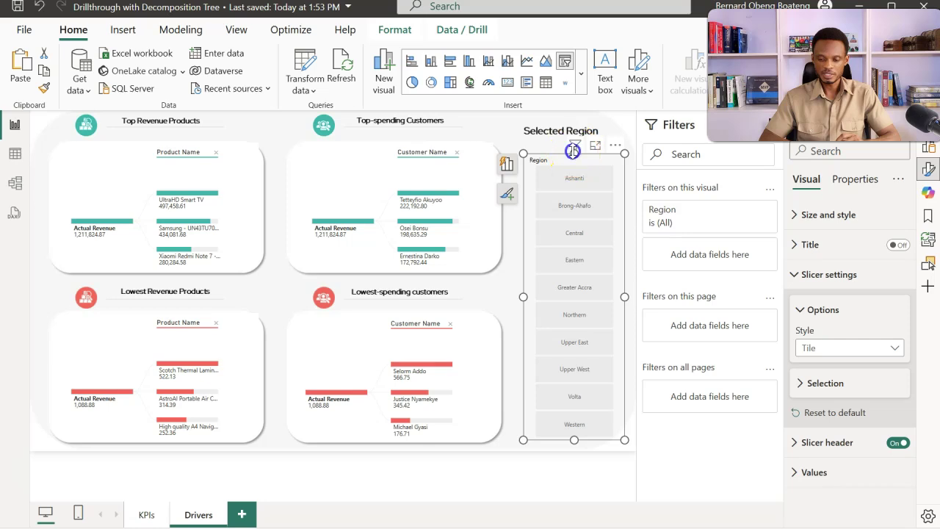
drag(572, 150, 573, 143)
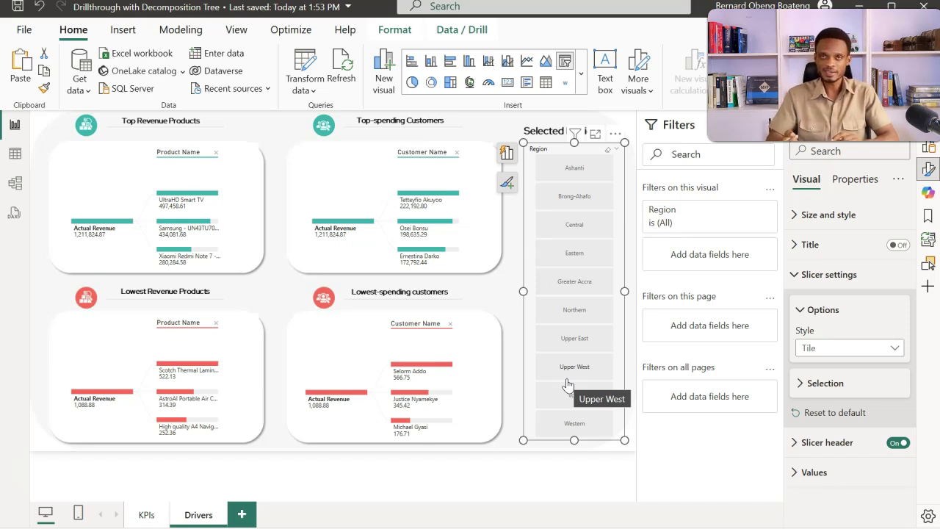
click(555, 176)
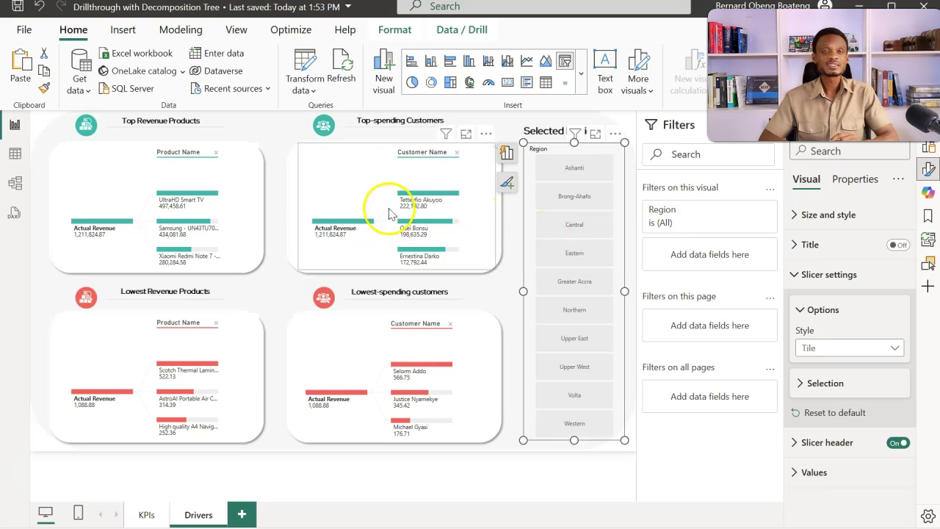
Set the page type of the Drivers page to Drillthrough
click(281, 132)
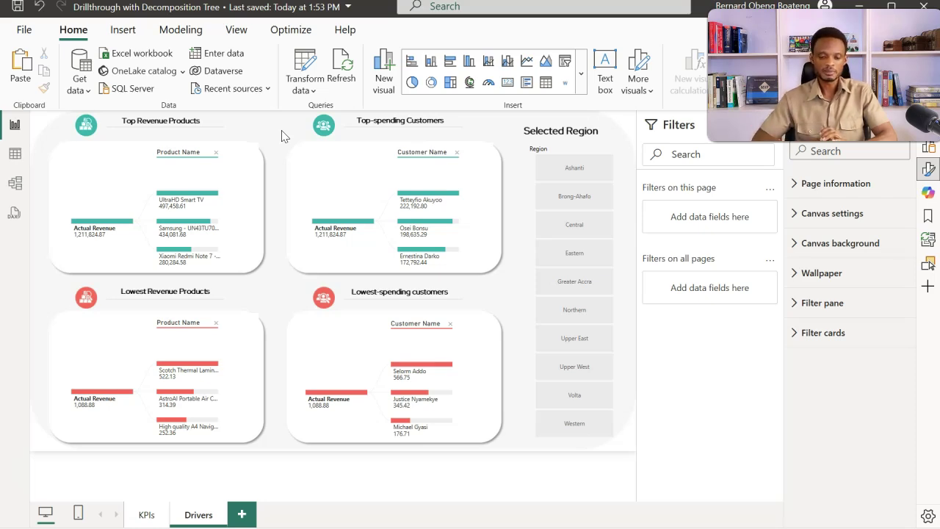
click(275, 127)
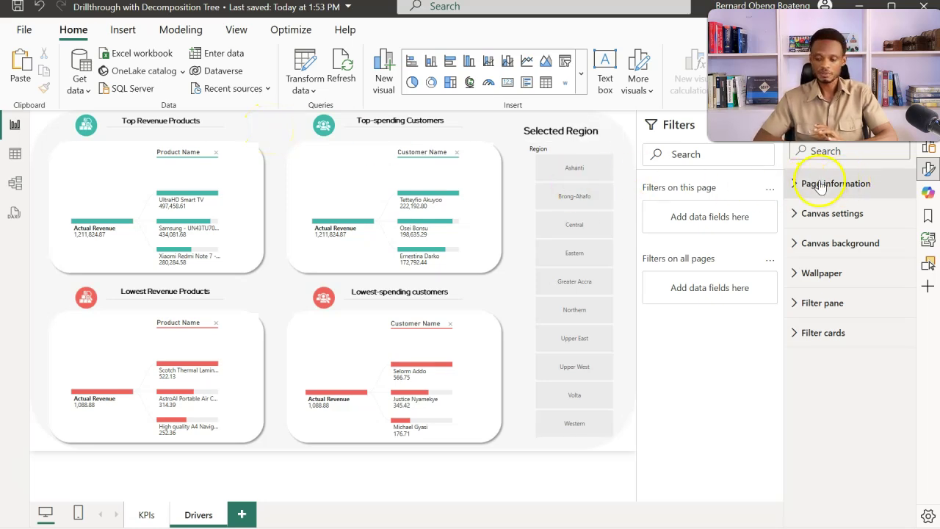
click(794, 184)
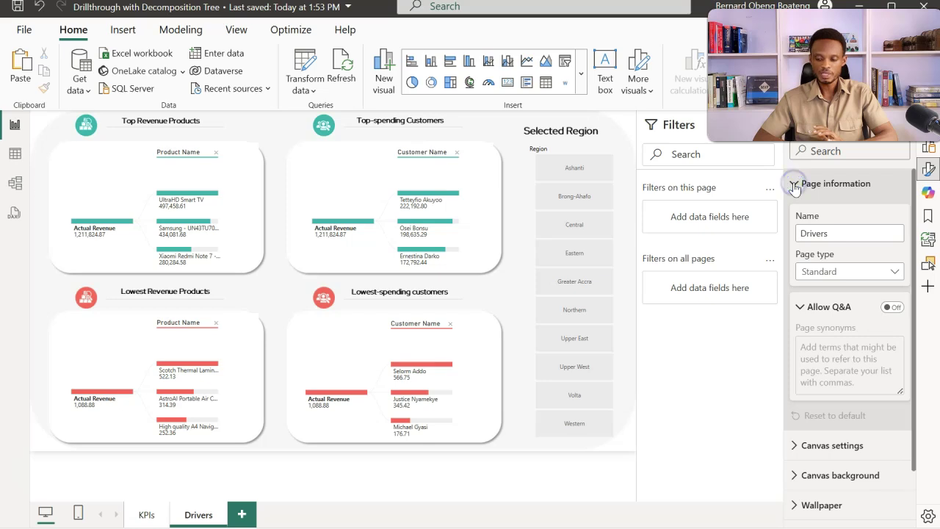
click(836, 273)
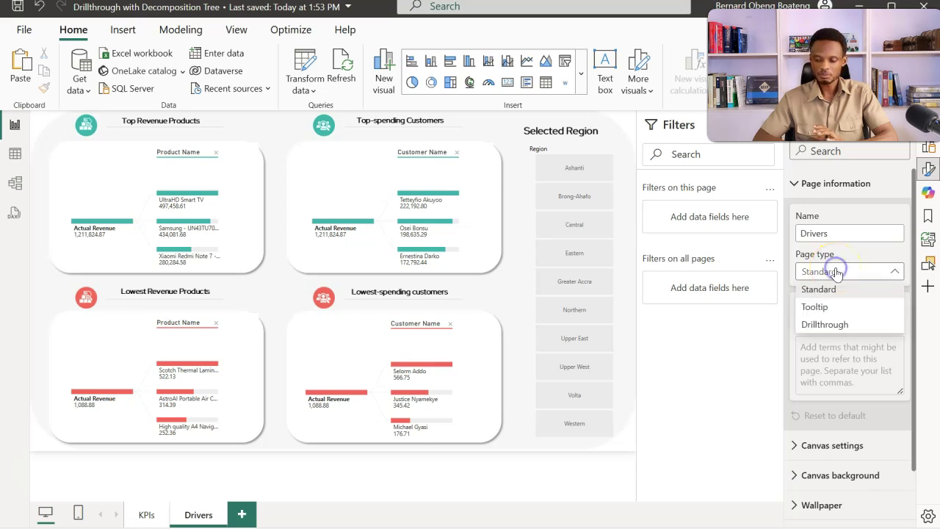
click(835, 331)
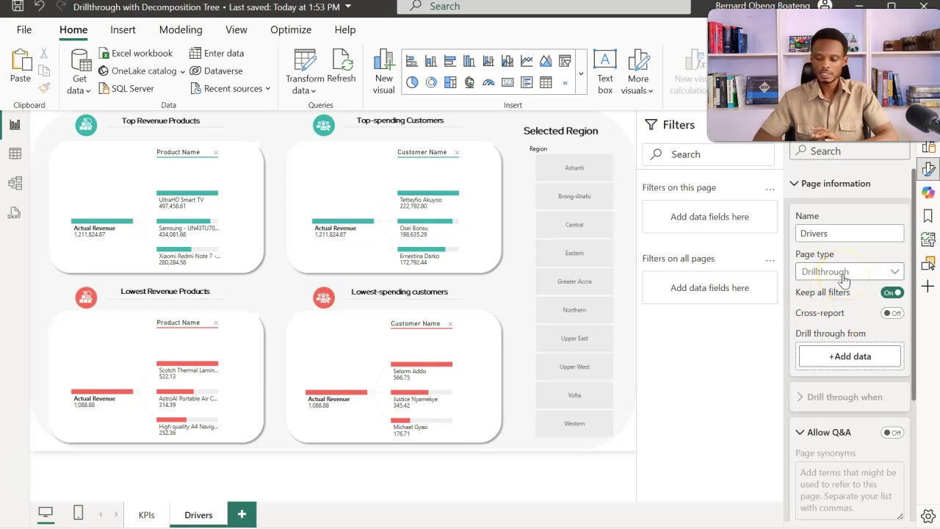
Add Region from the Location table as the Drivers page's drill-through field
click(836, 356)
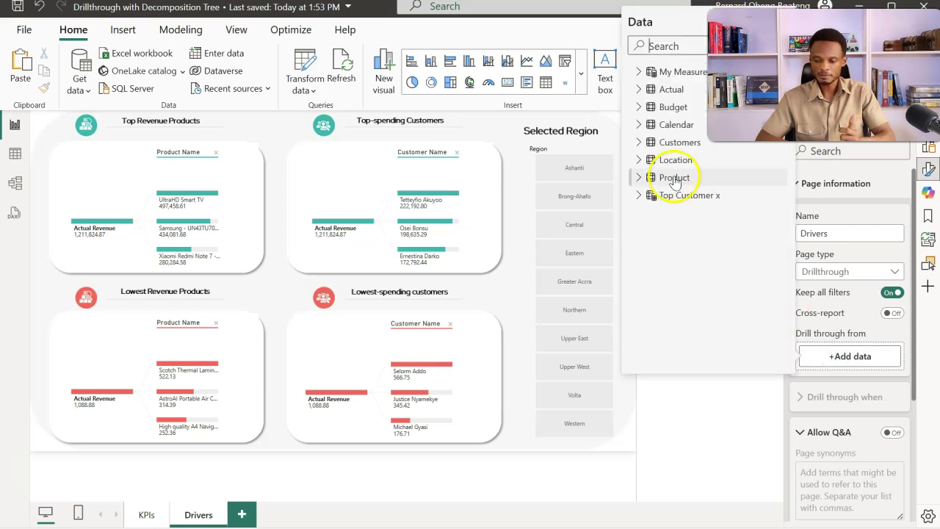
click(638, 160)
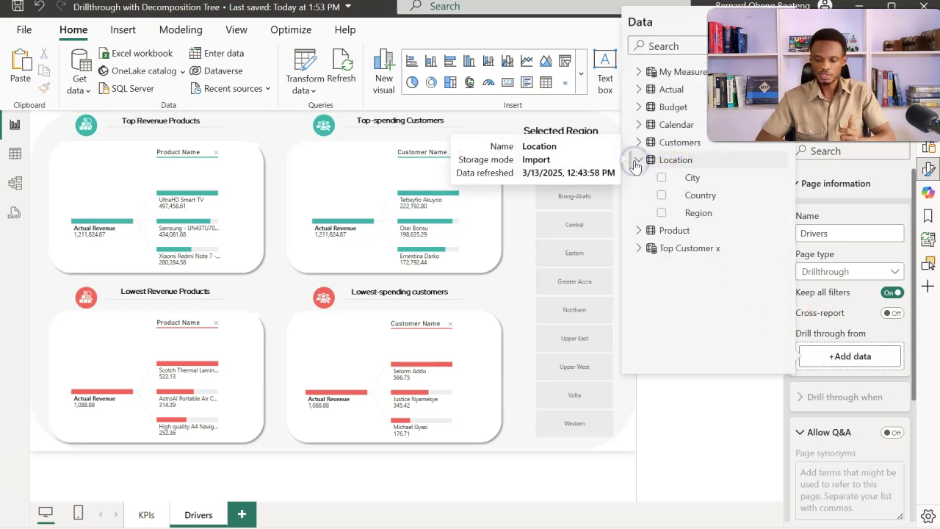
click(661, 213)
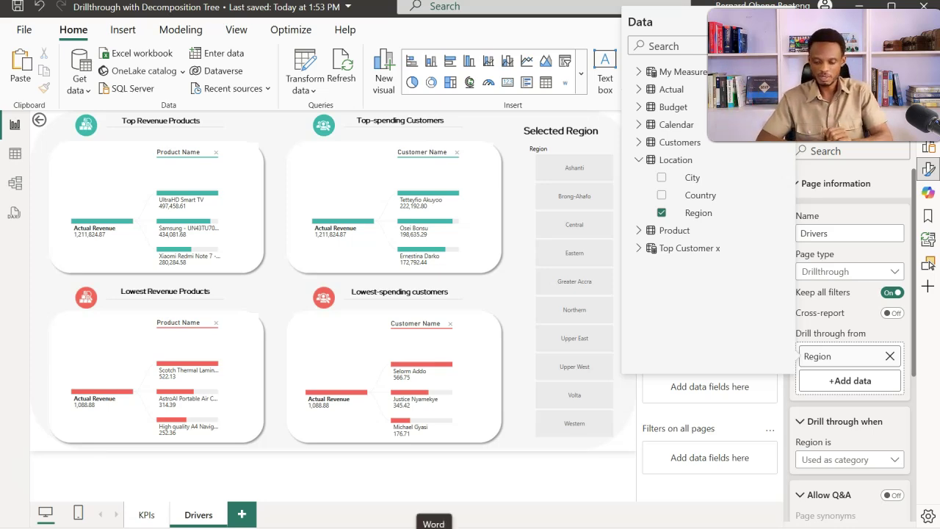
click(535, 489)
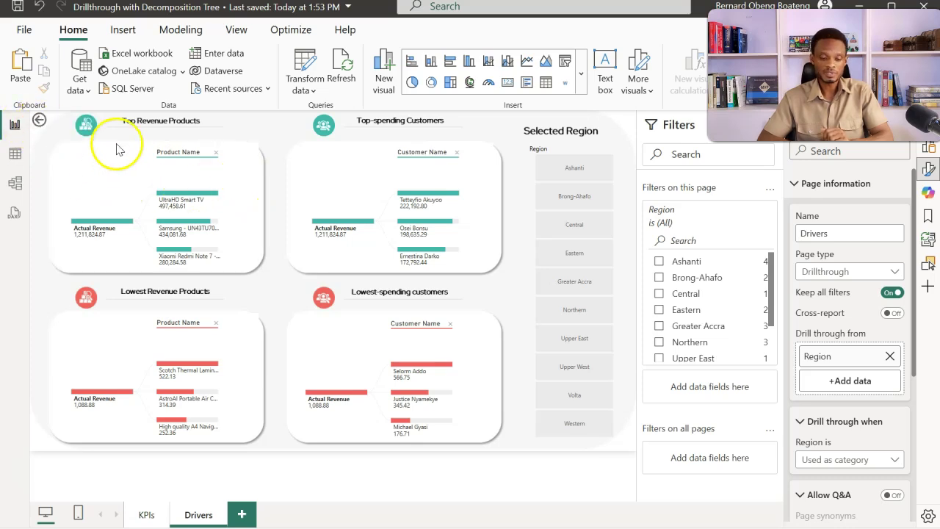
Return to the KPIs page with the back arrow and drill through from the Ashanti column of the branch chart to Drivers
ctrl+click(50, 126)
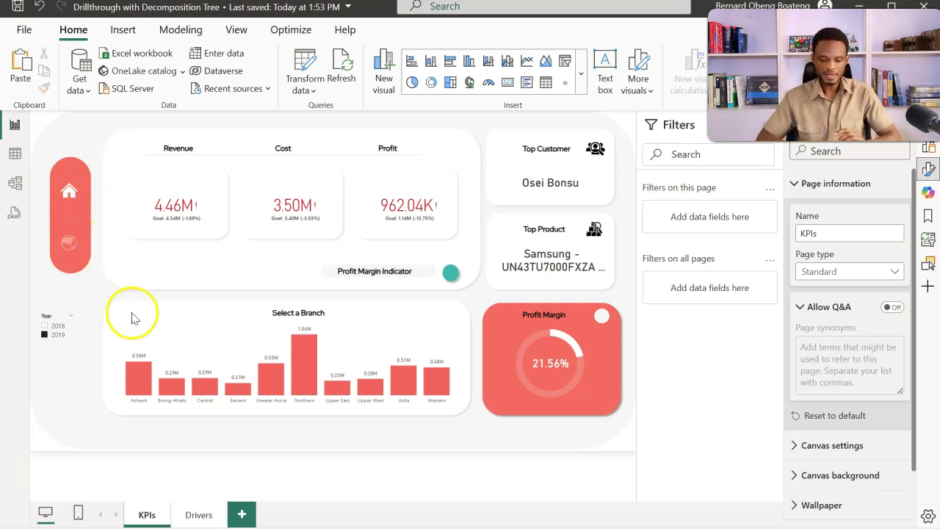
right_click(138, 373)
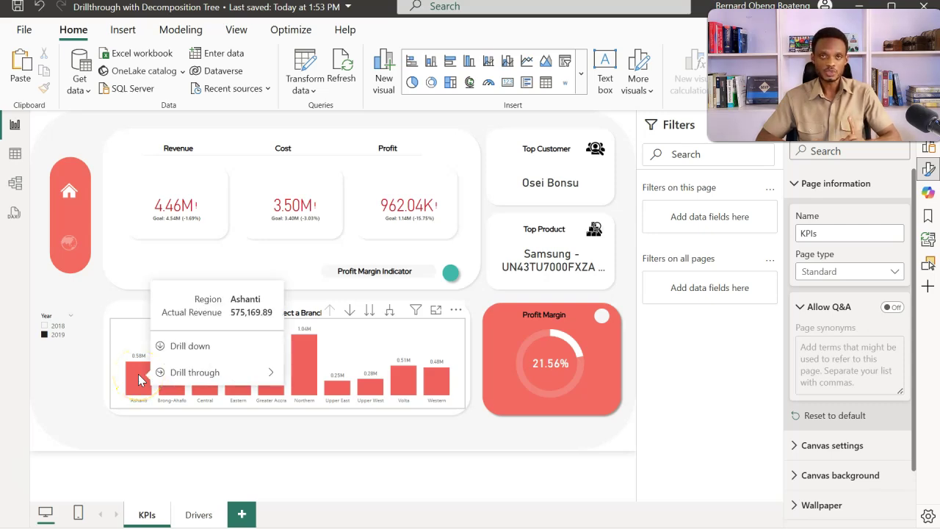
click(167, 345)
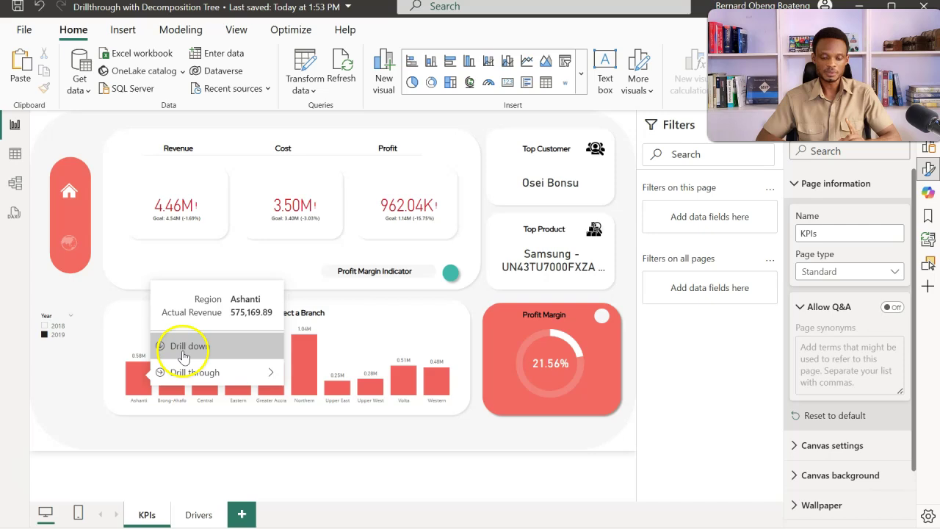
click(185, 374)
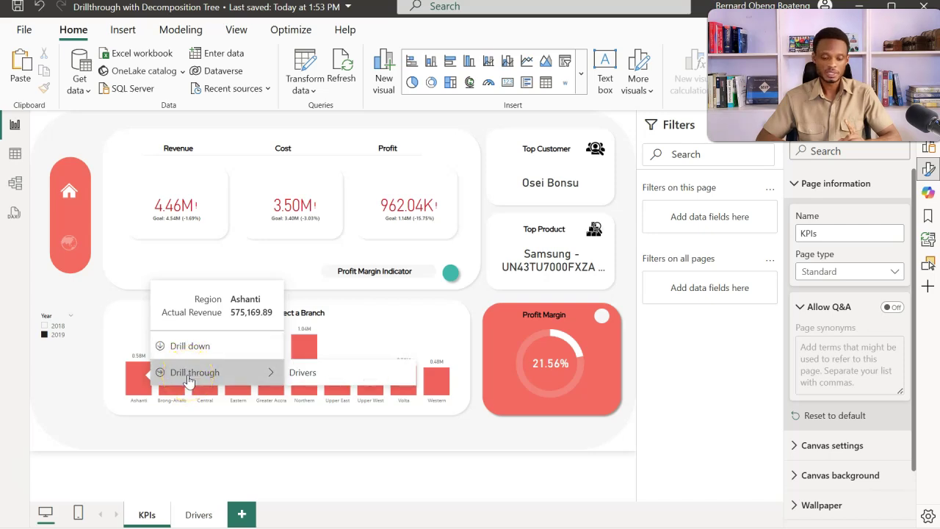
click(139, 388)
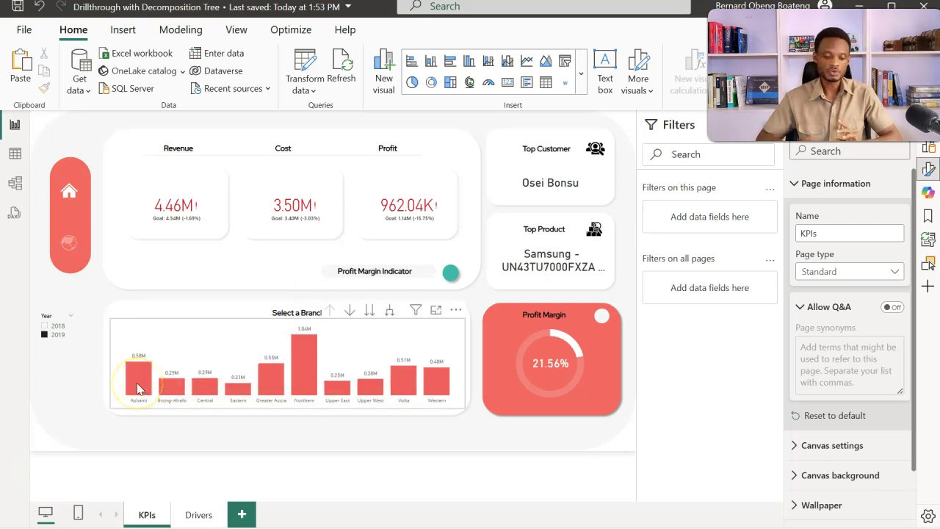
right_click(138, 389)
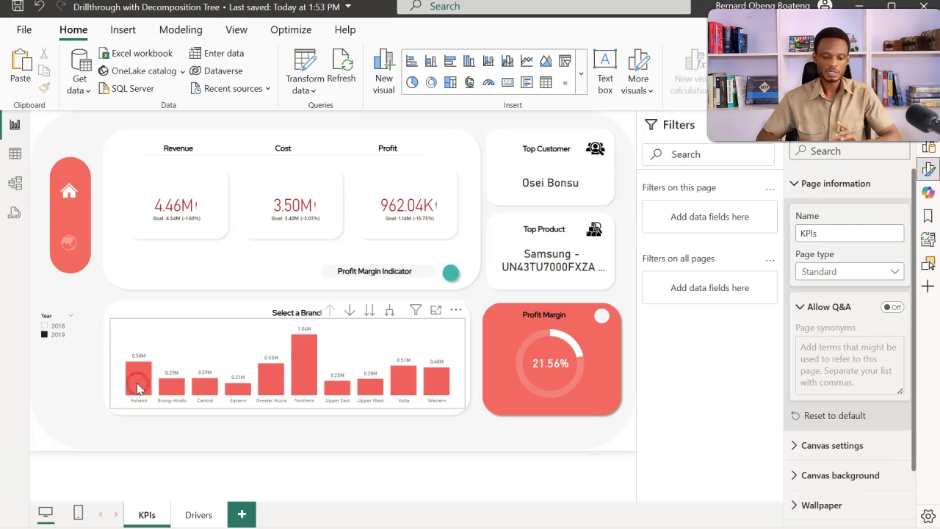
click(186, 292)
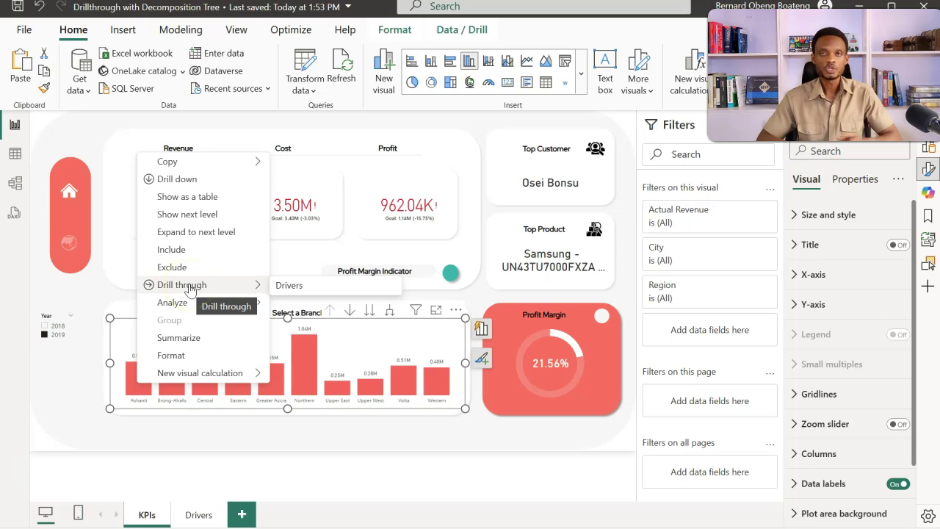
click(338, 281)
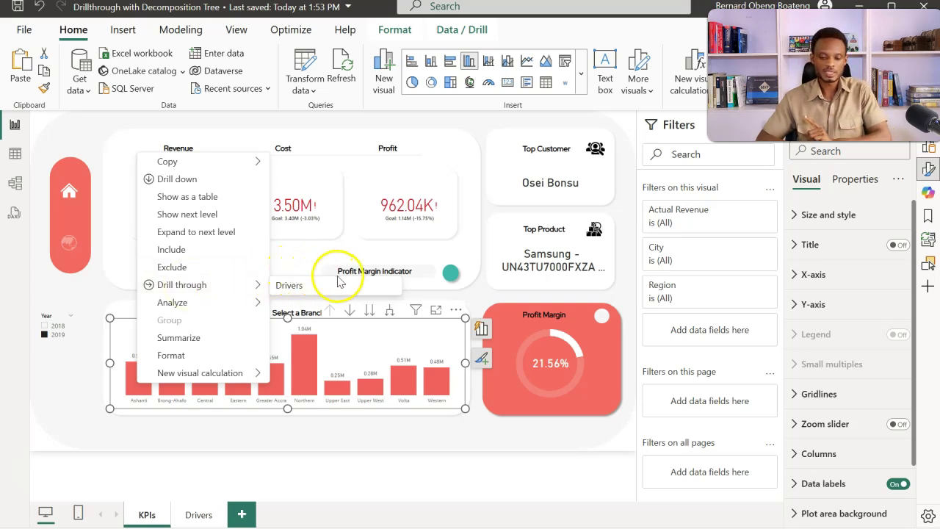
click(310, 290)
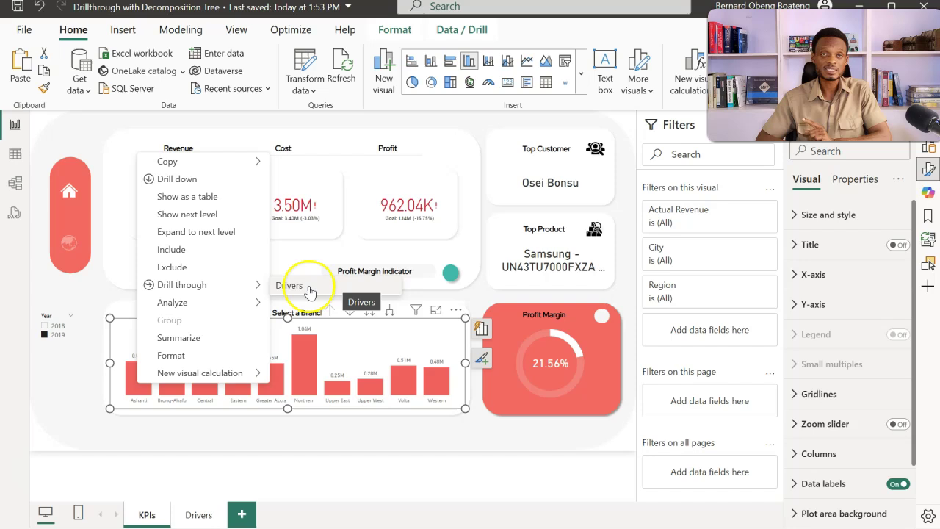
click(304, 287)
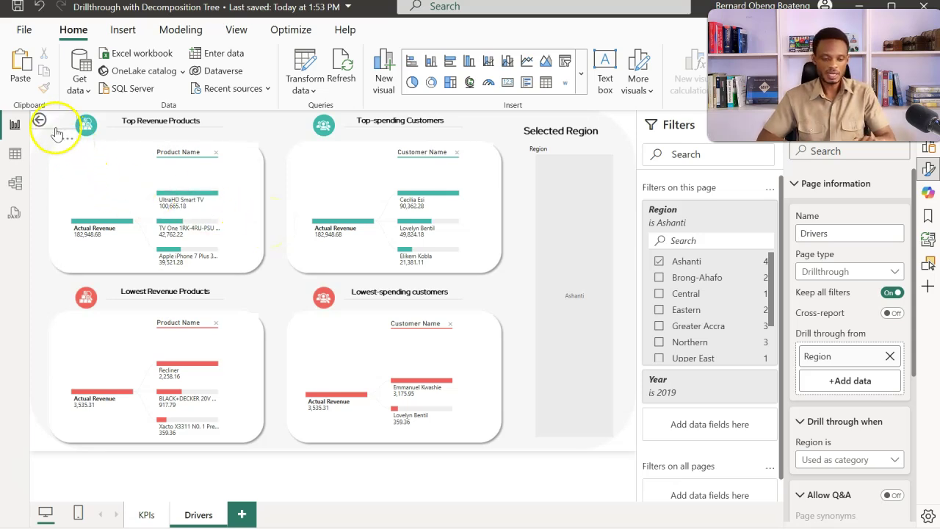
Test the drill-through to Drivers from the Northern column of the KPIs branch chart and return to the KPIs page
ctrl+click(41, 121)
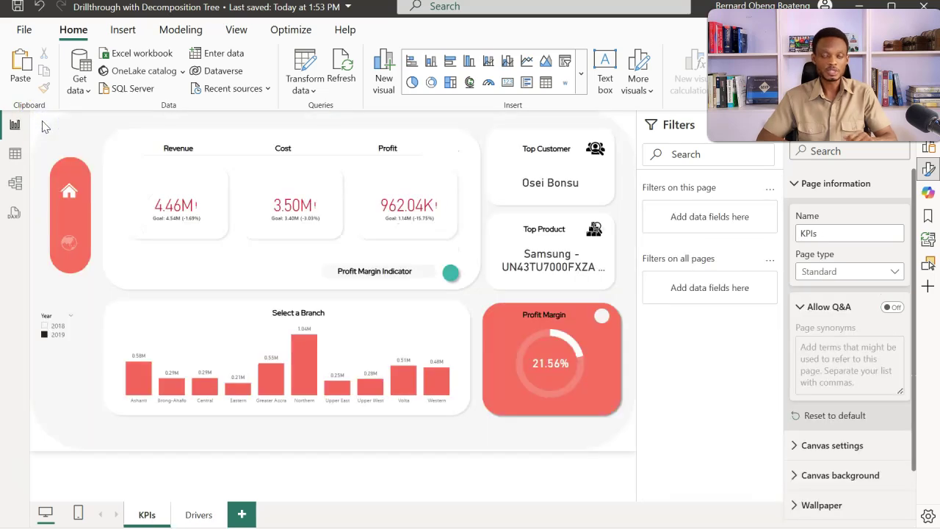
right_click(305, 370)
mouse_move(403, 282)
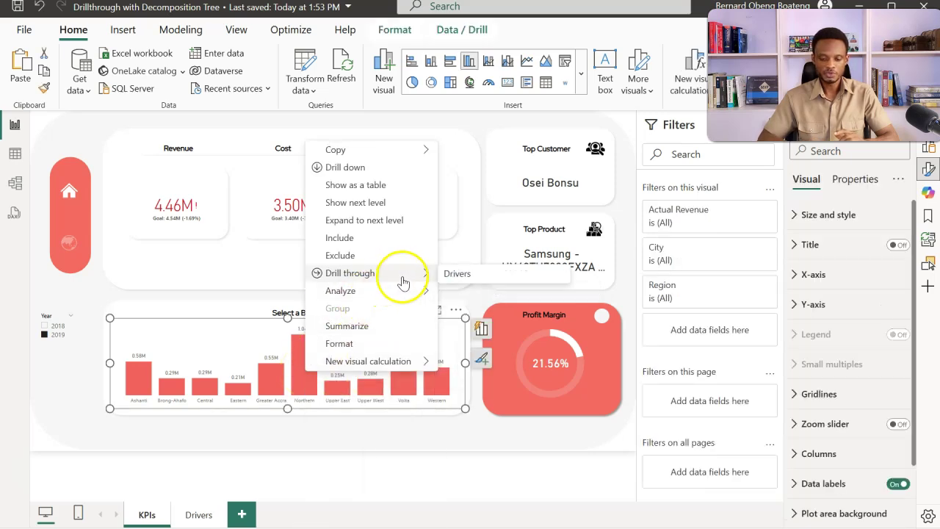
click(452, 275)
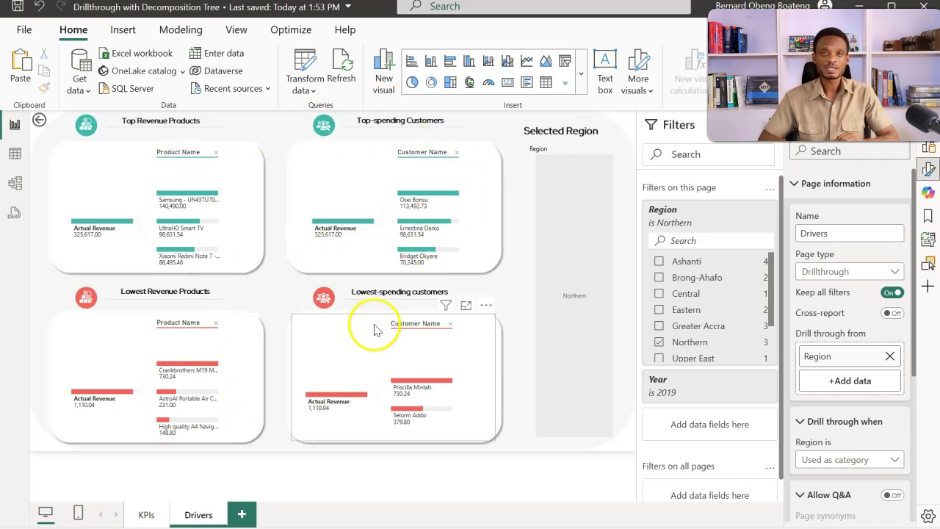
ctrl+click(53, 121)
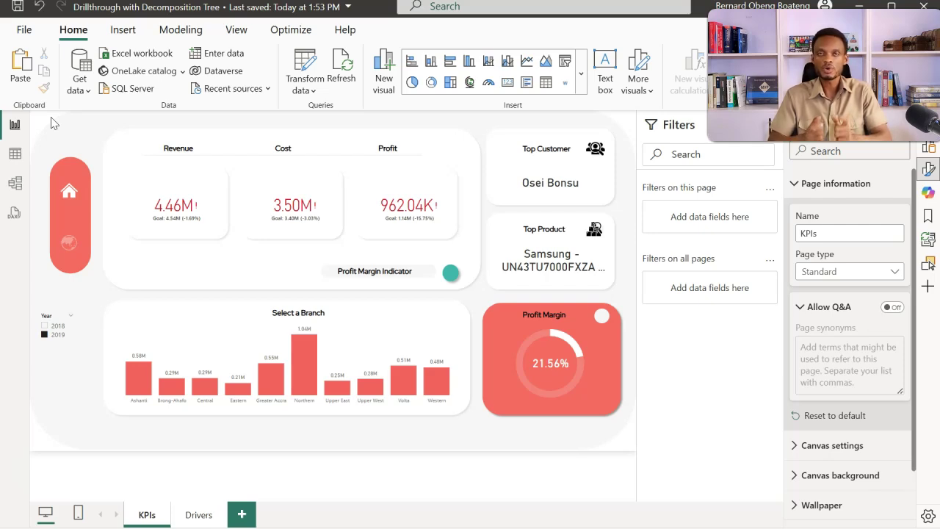
click(43, 123)
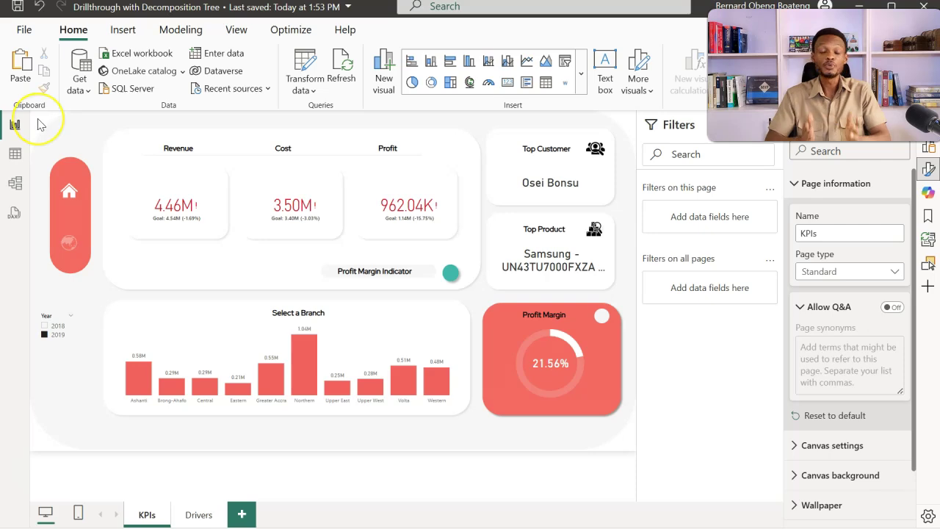